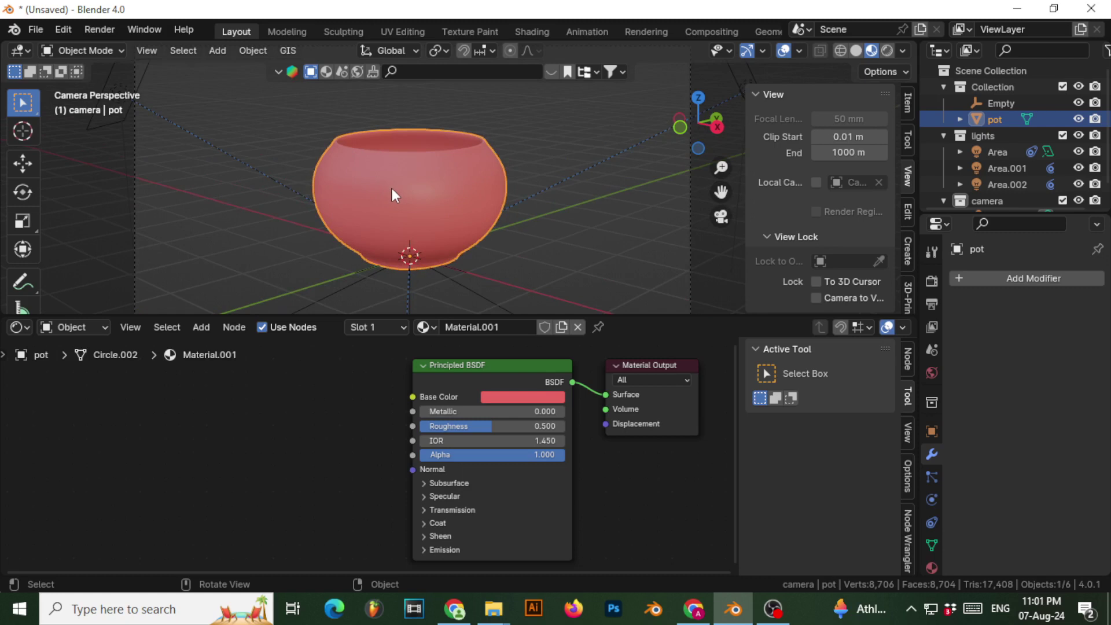
key(shift+a)
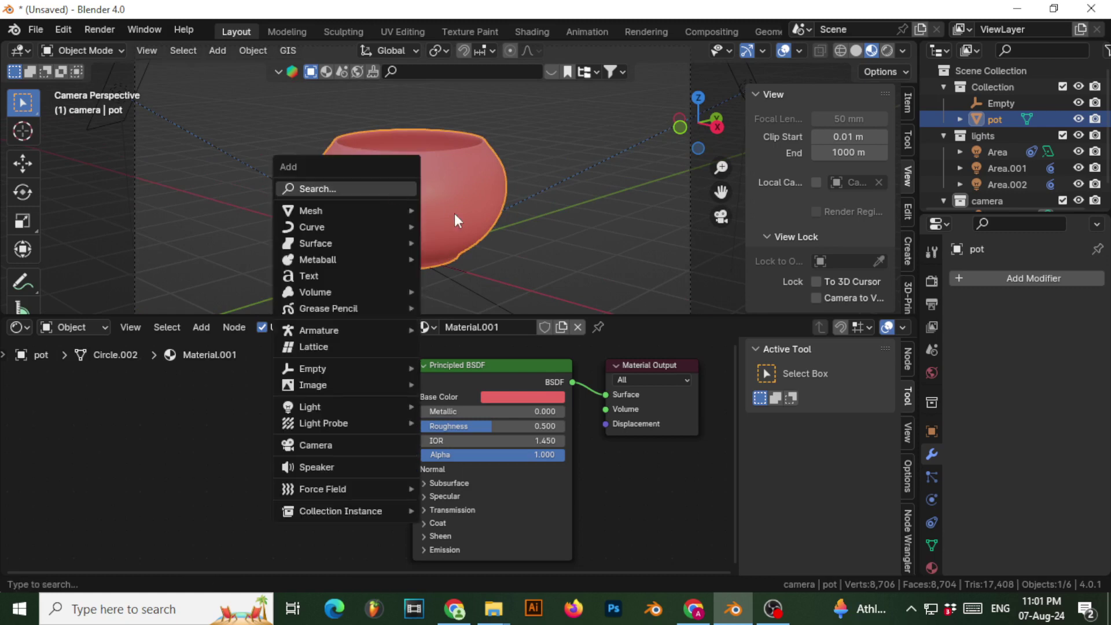
mouse_move(405, 211)
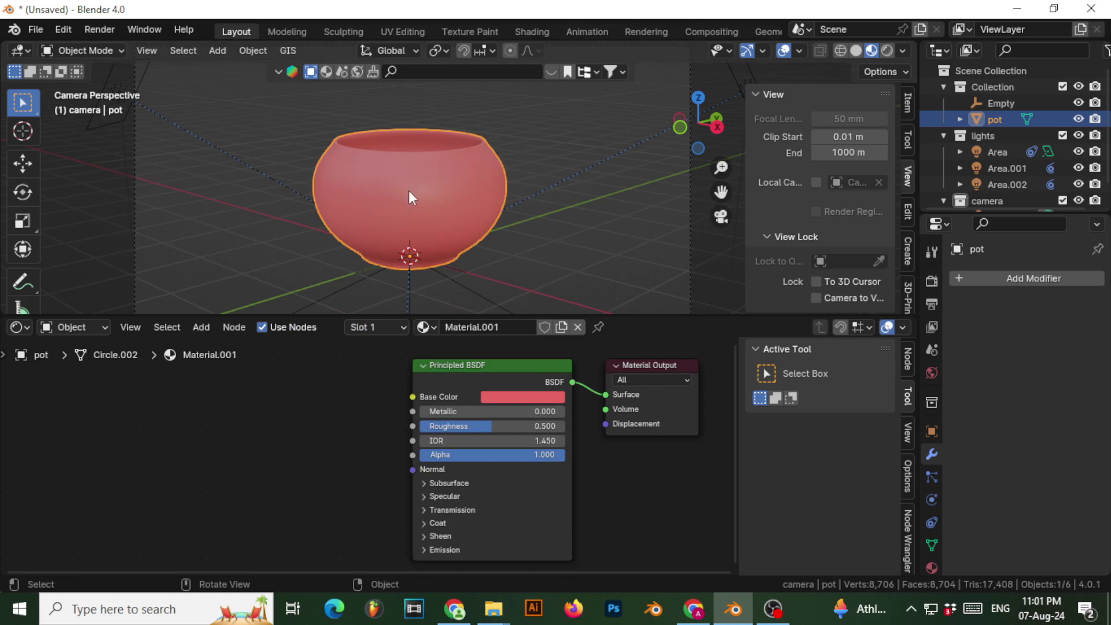
scroll(520, 218, down, 1)
scroll(446, 209, up, 3)
scroll(446, 210, down, 6)
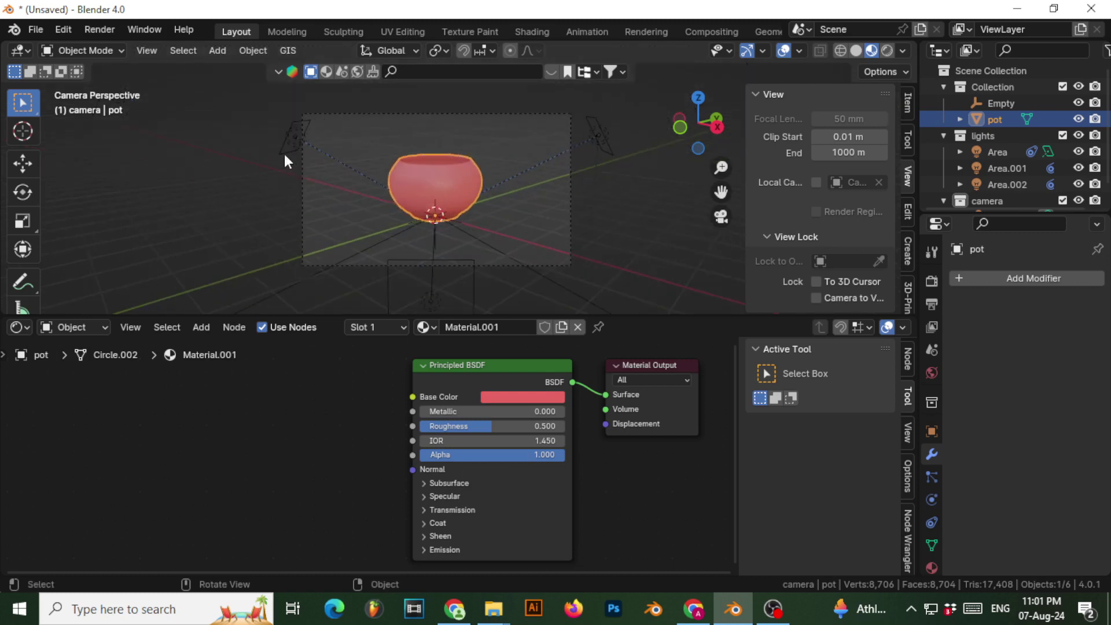
click(290, 145)
click(295, 137)
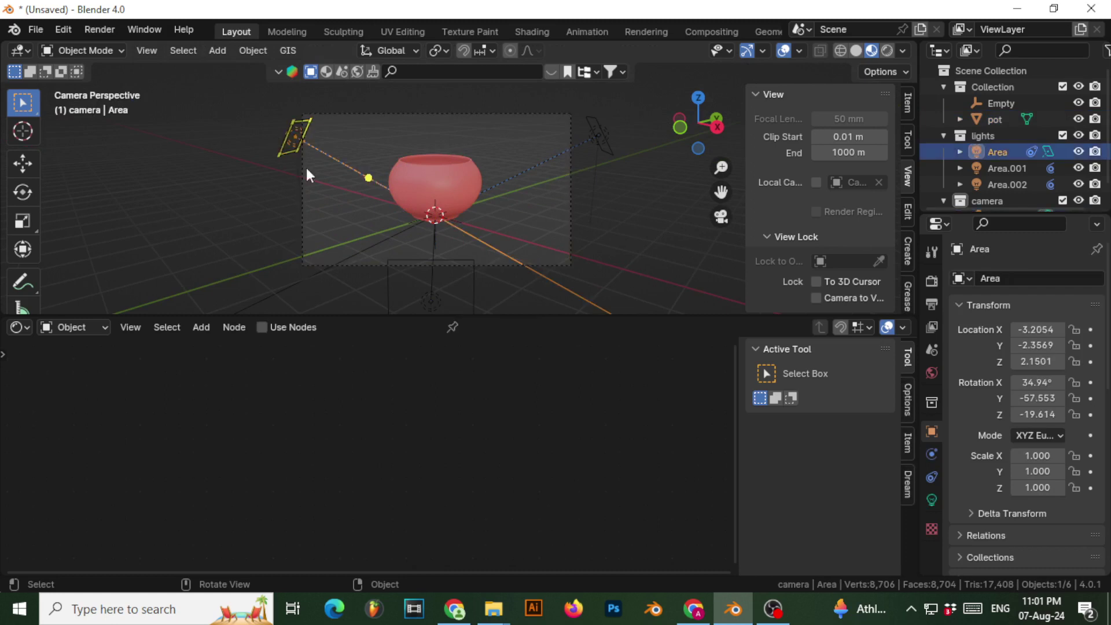
click(236, 182)
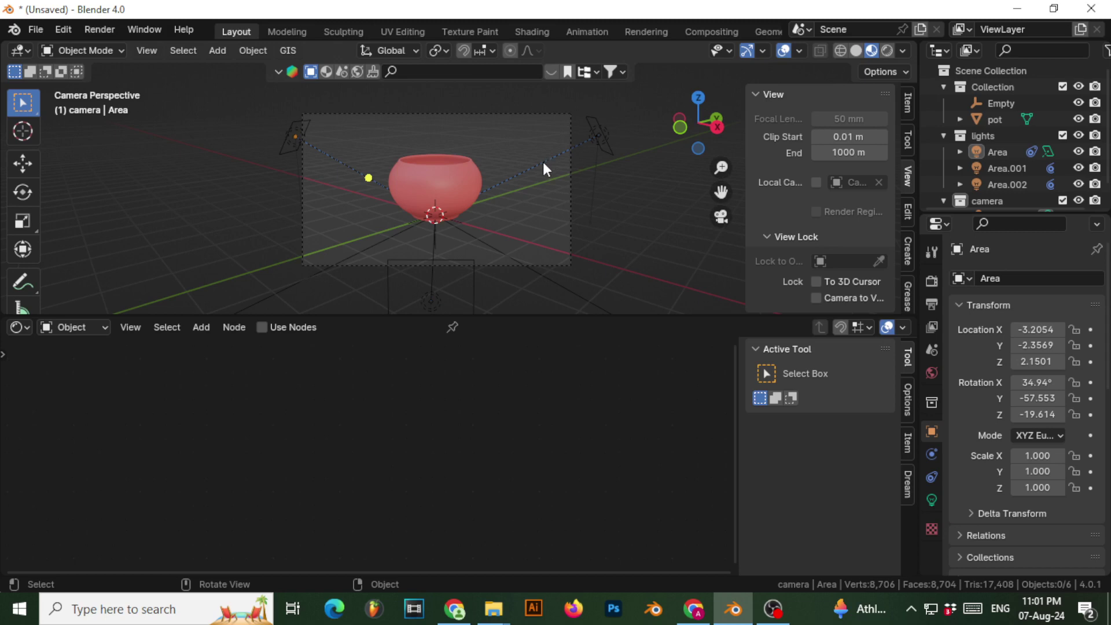
scroll(453, 199, up, 2)
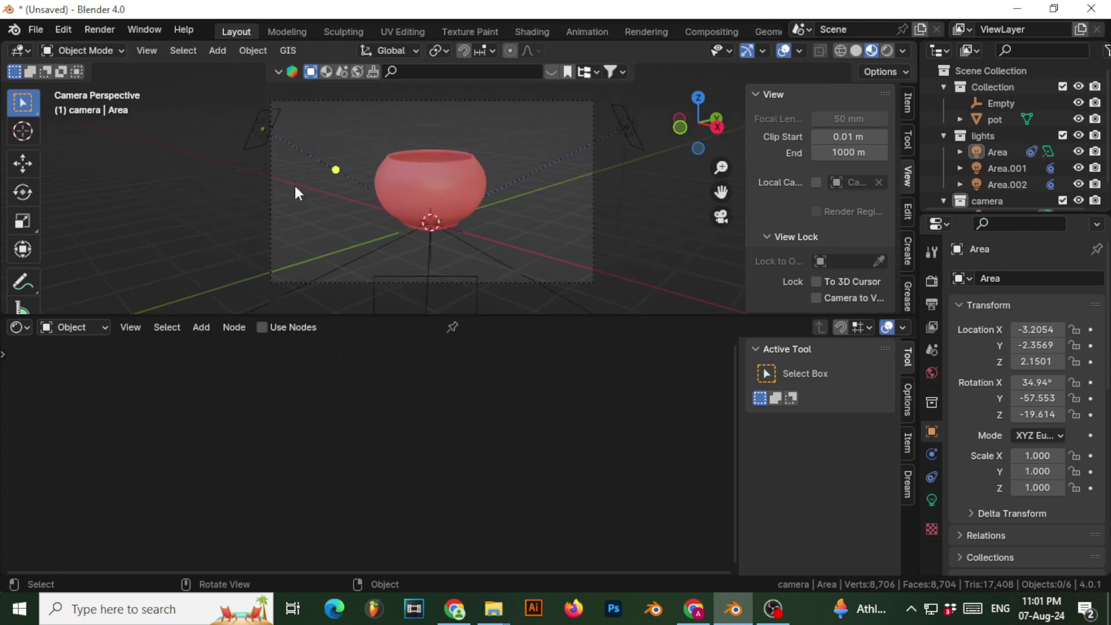
scroll(308, 200, up, 1)
Step: Select the pot and inspect the base color of its Principled BSDF node without changing it
click(354, 228)
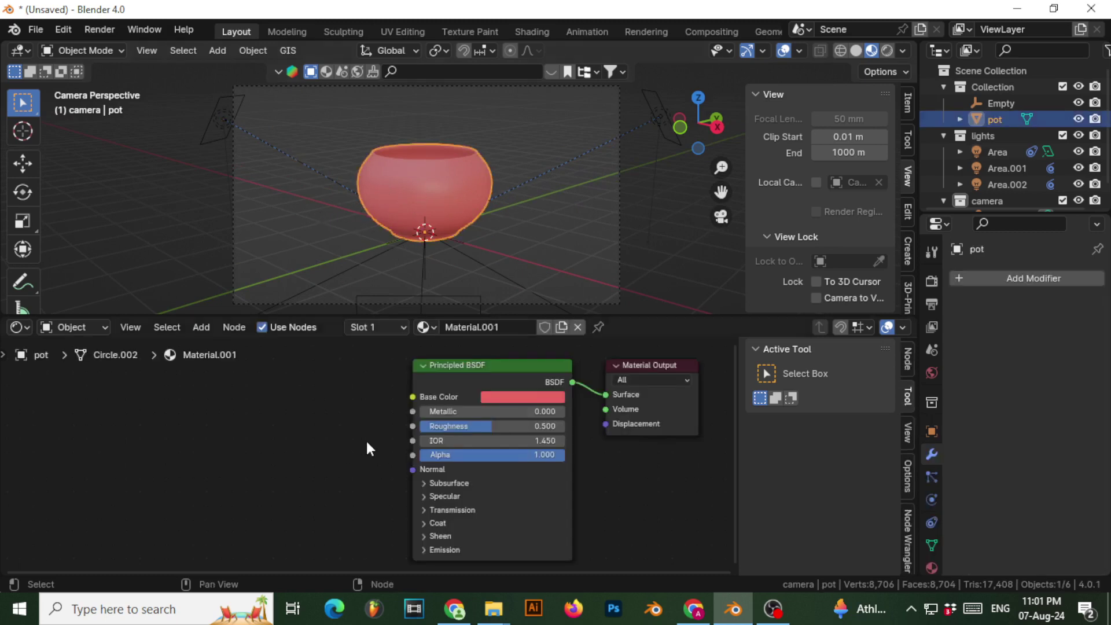
middle_drag(352, 445, 317, 427)
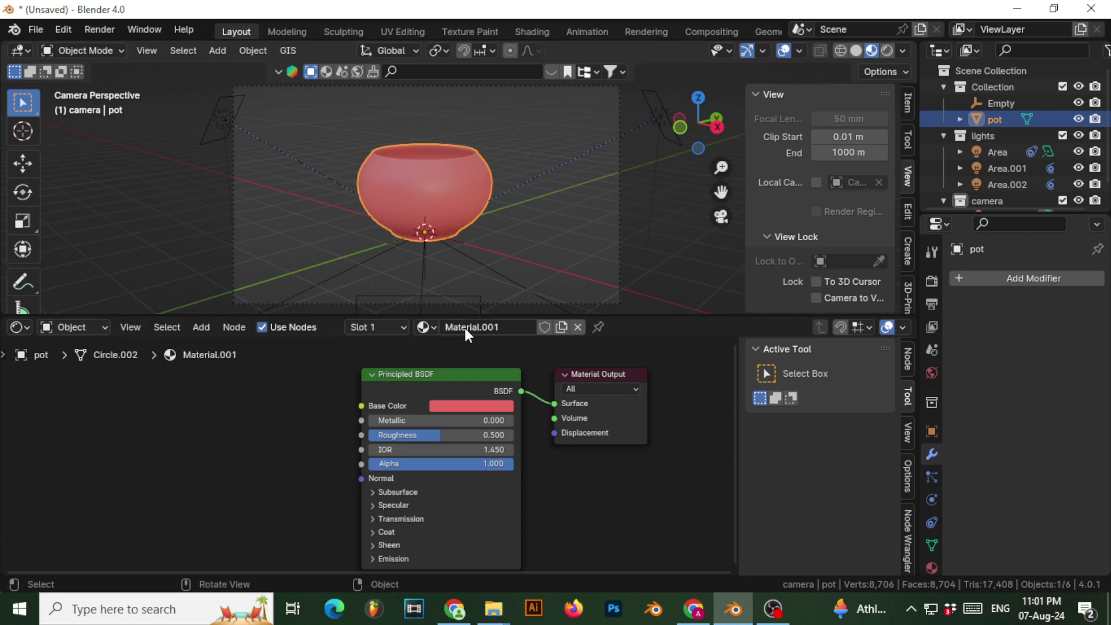
click(427, 375)
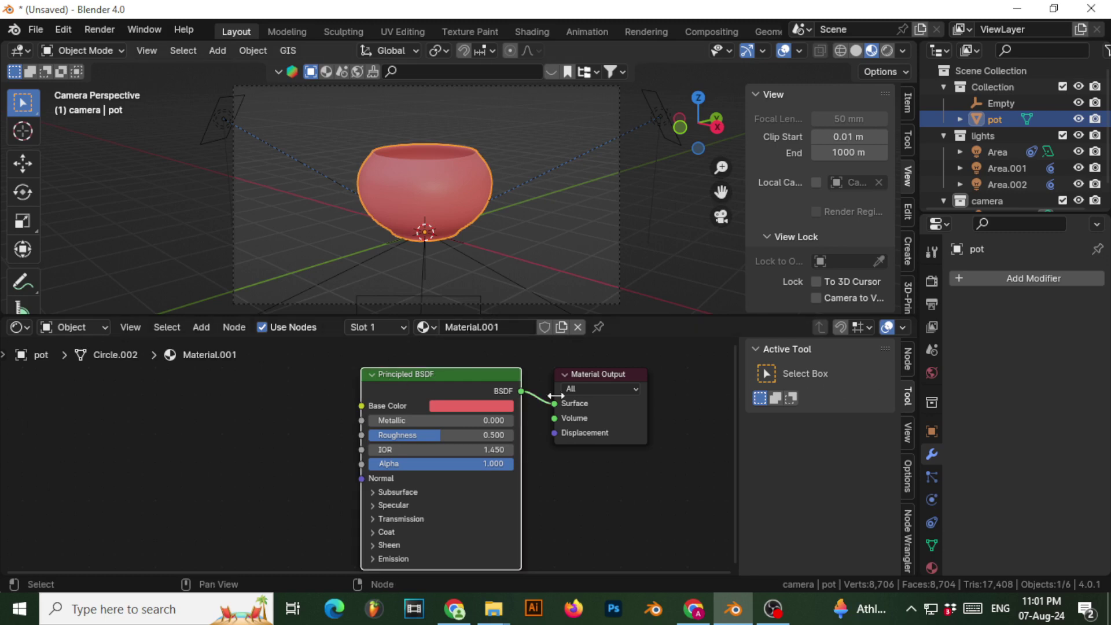
click(505, 407)
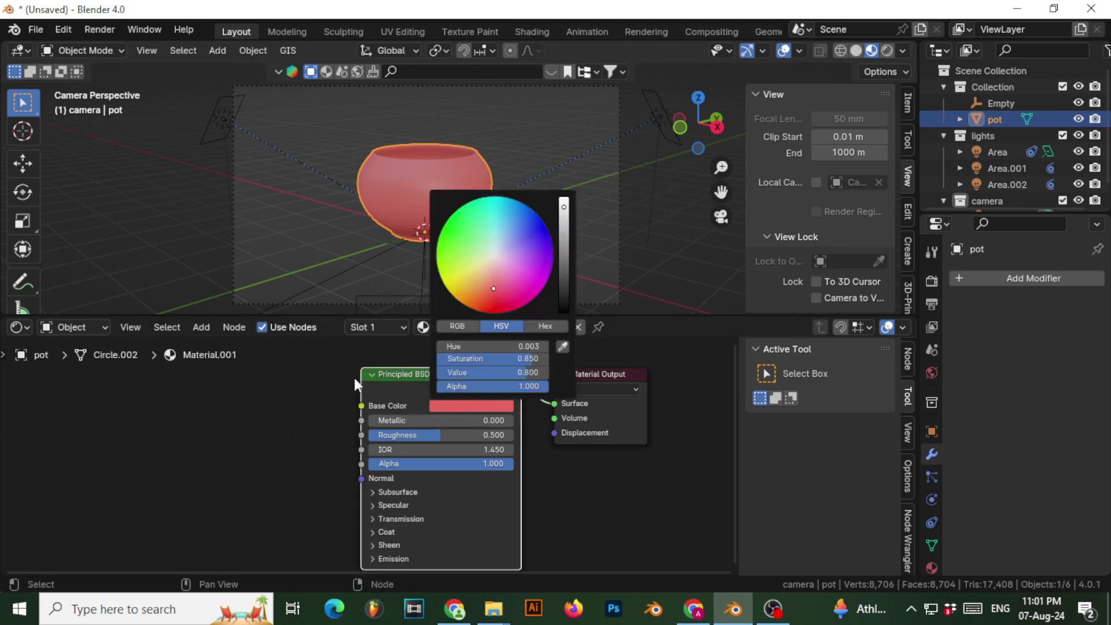
click(479, 407)
click(463, 408)
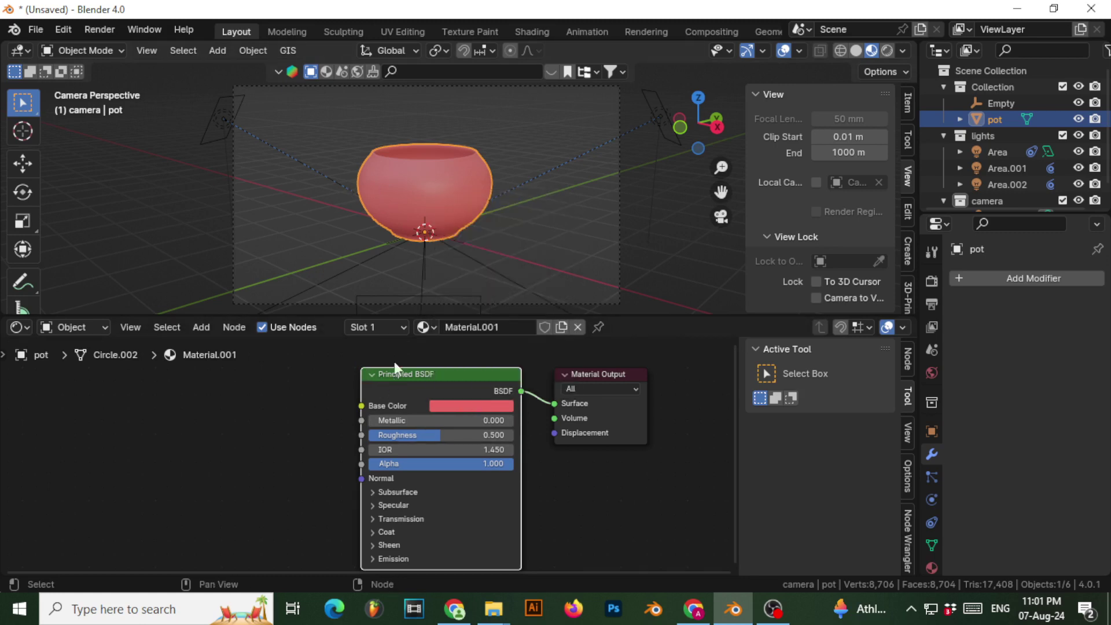
click(310, 399)
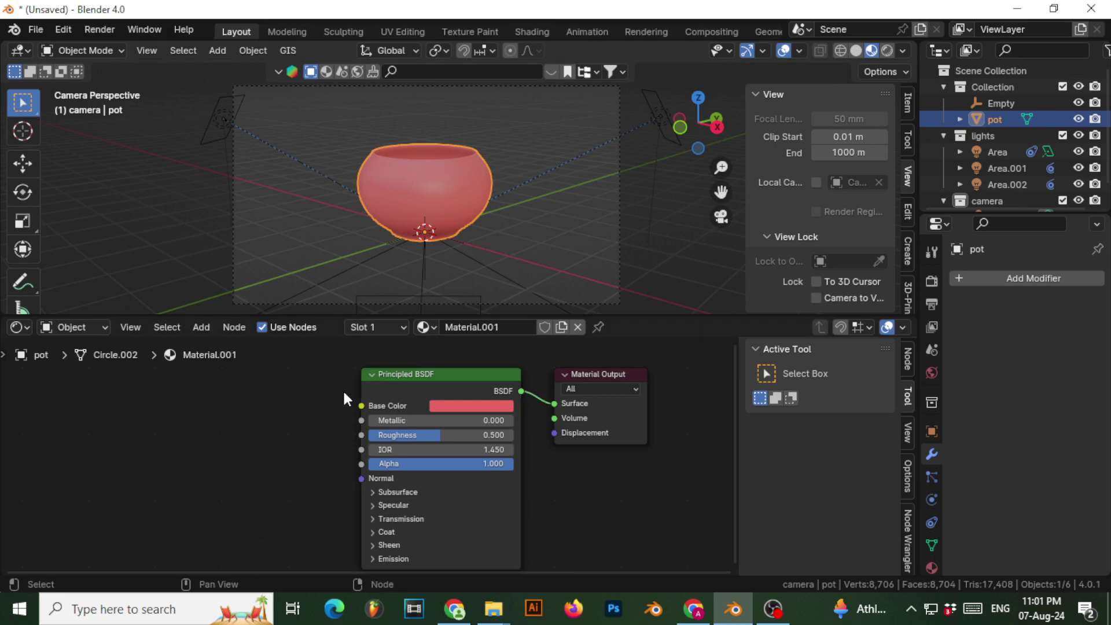
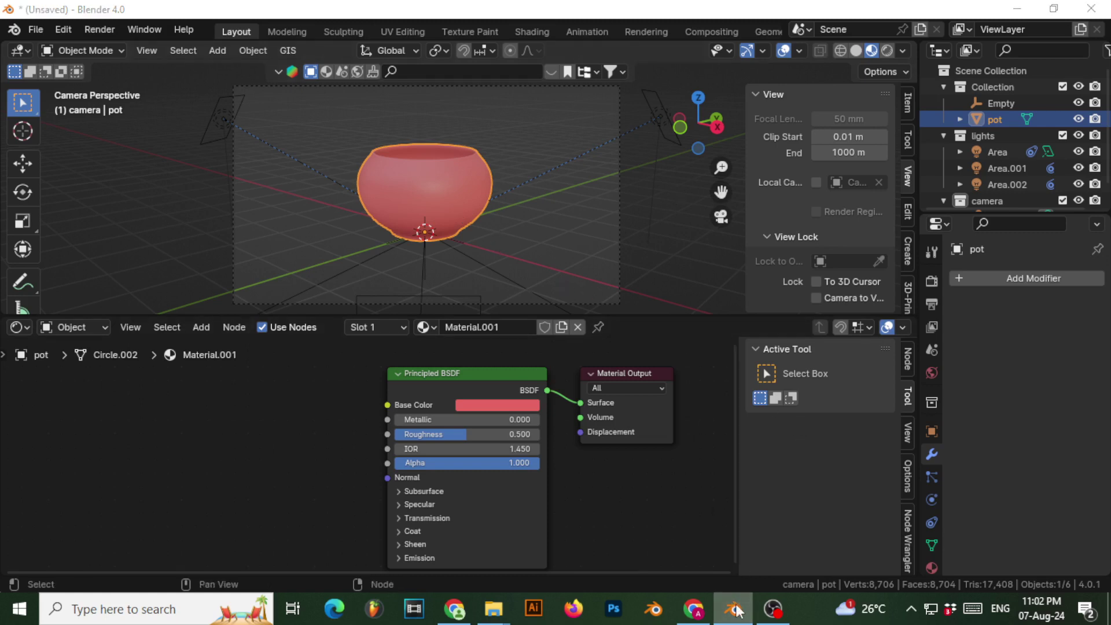
Step: Bring the Fingerprints01_3K.png image from its folder into the pot's material as a texture node beside the Principled BSDF
key(alt+Tab)
drag(185, 152, 148, 436)
click(104, 341)
middle_drag(263, 405, 331, 404)
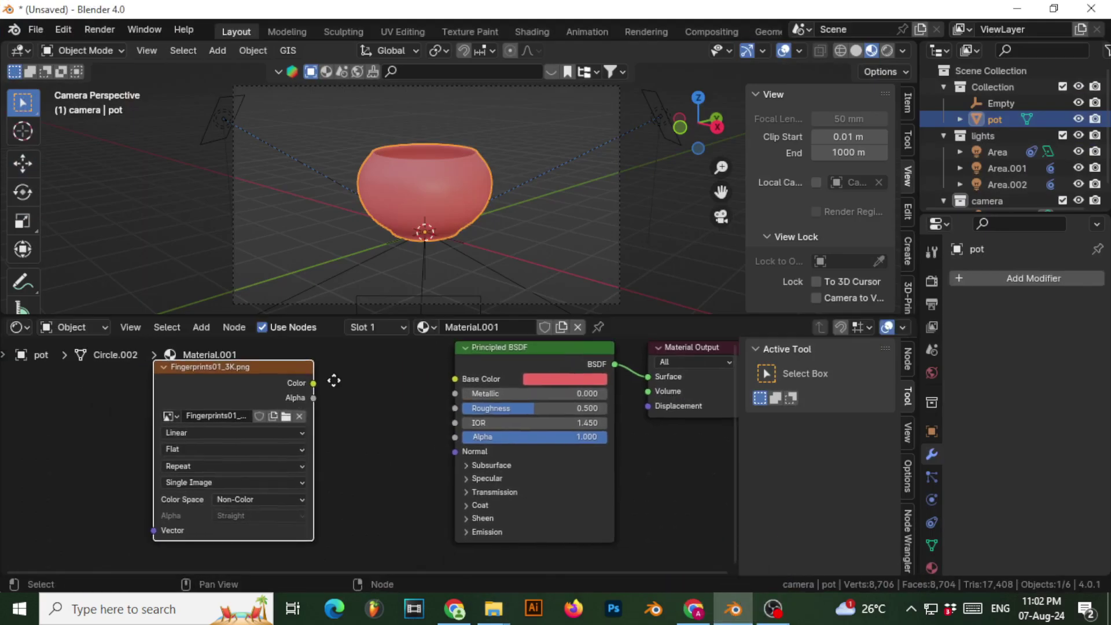
drag(225, 364, 201, 394)
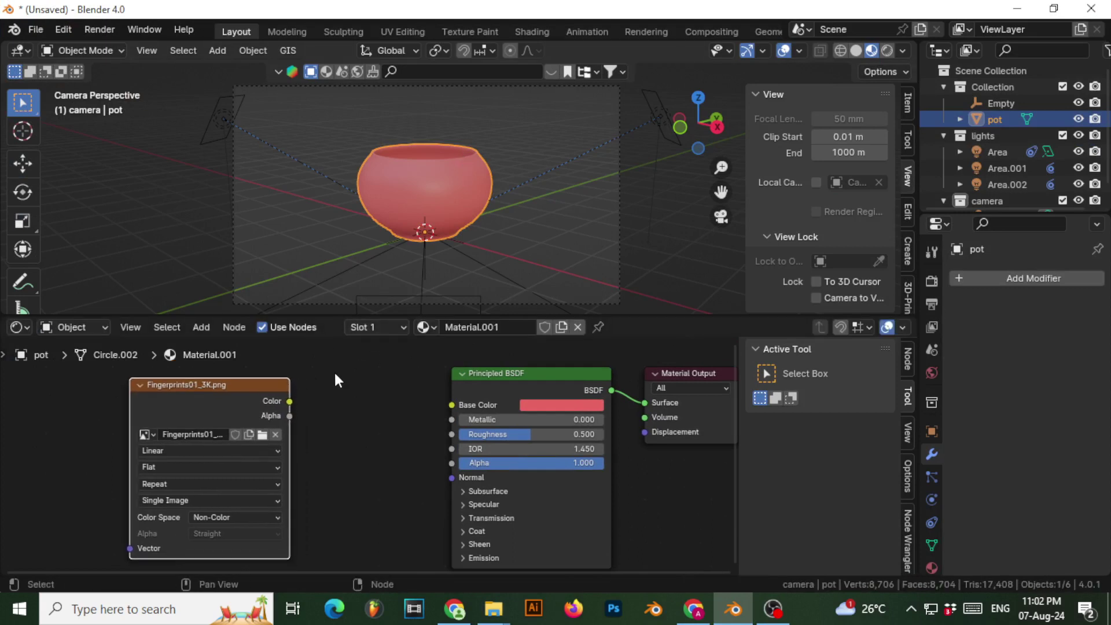
scroll(333, 424, down, 2)
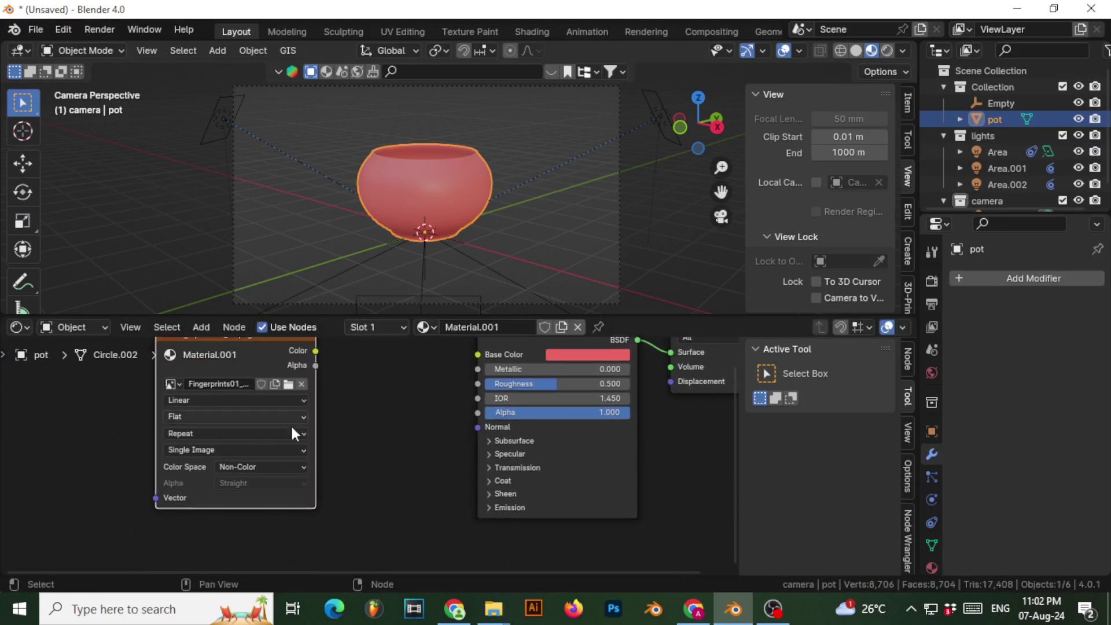
Step: Switch the fingerprint image's color space to sRGB and back to Non-Color
click(238, 467)
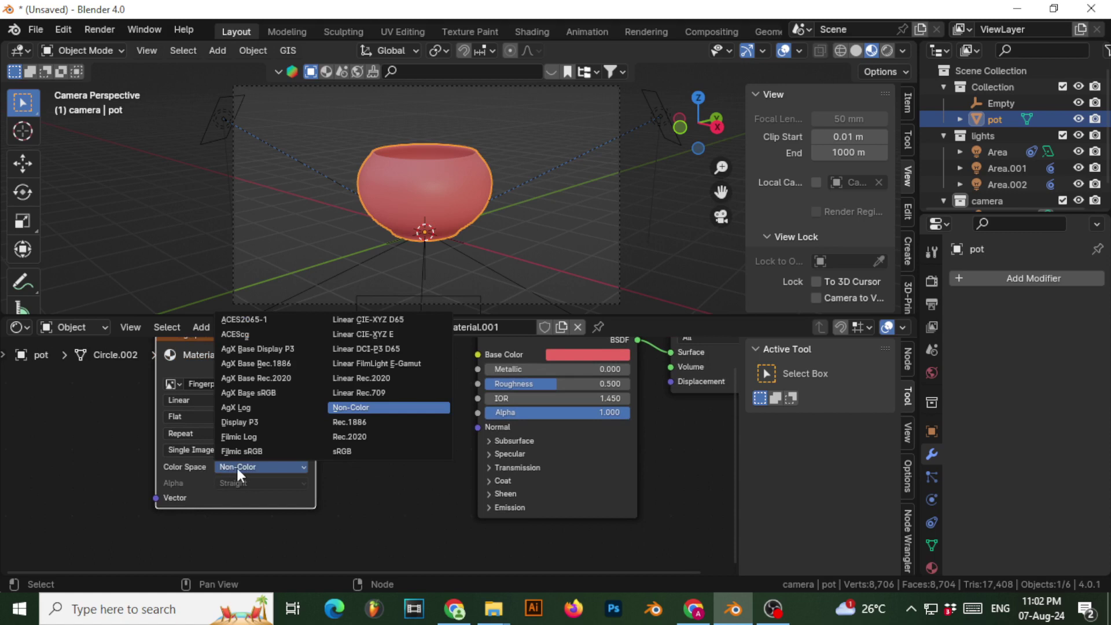
click(346, 448)
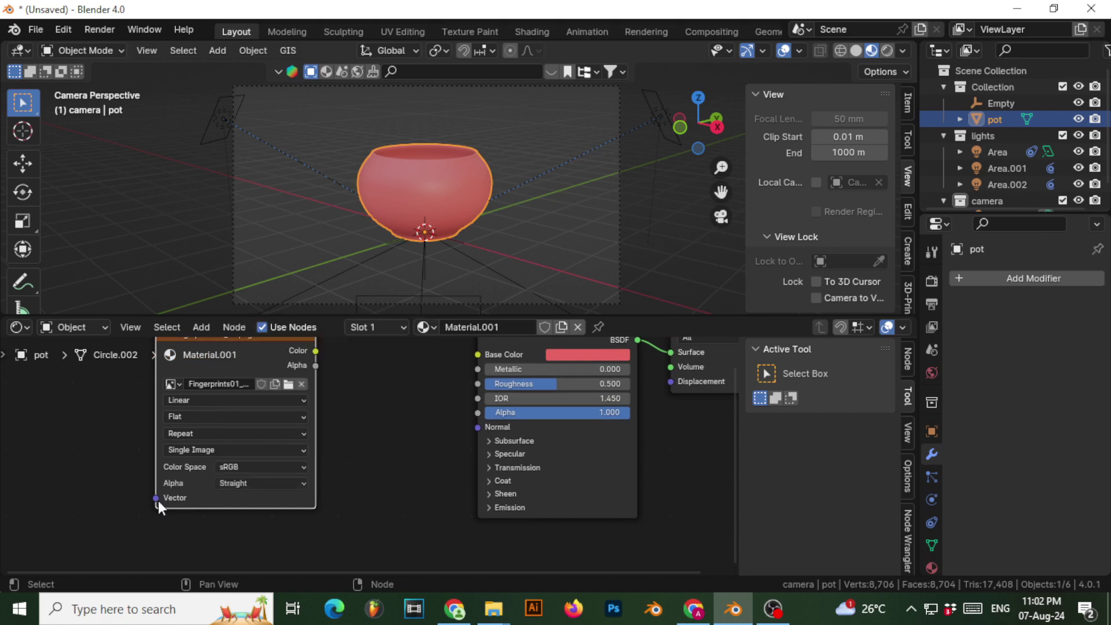
click(275, 460)
click(354, 408)
middle_drag(365, 429, 350, 467)
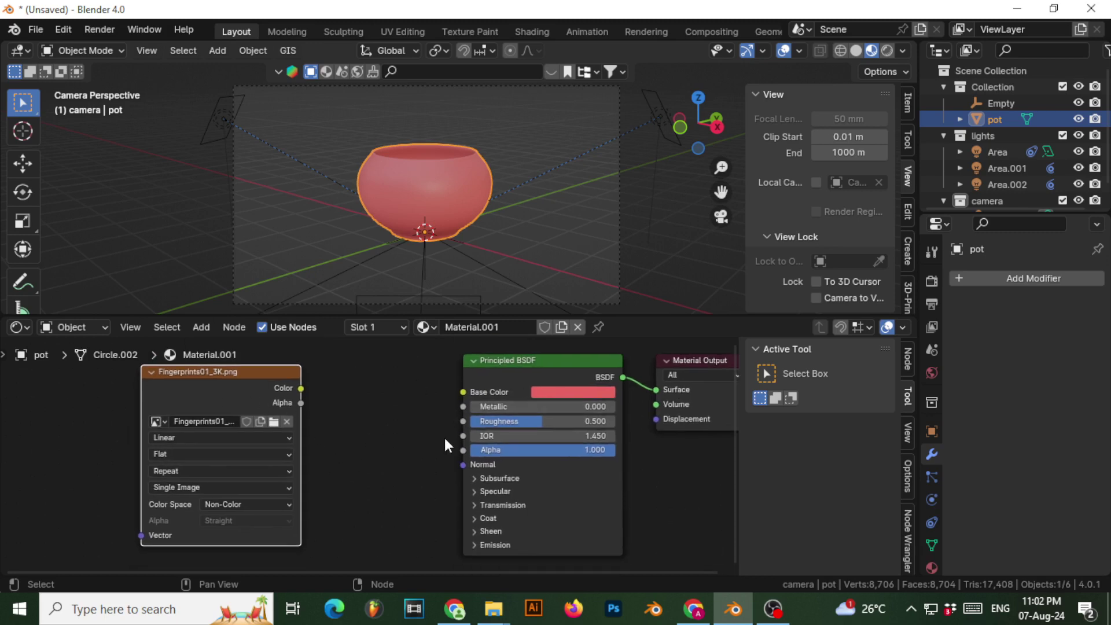
Step: Move the fingerprint image node farther away from the Principled BSDF node
scroll(351, 433, up, 2)
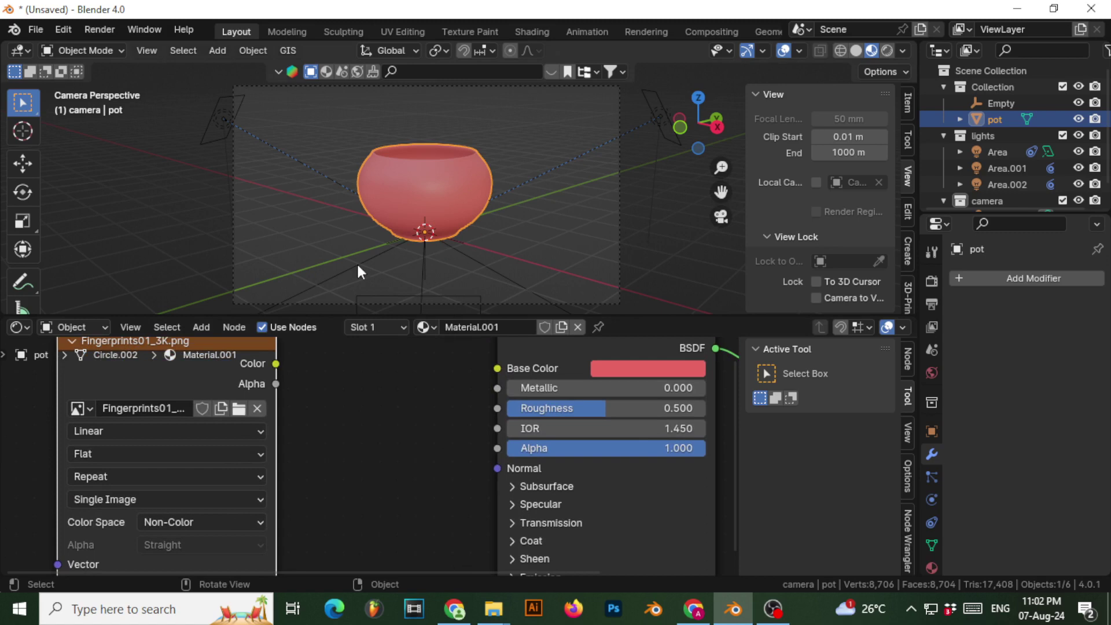
scroll(432, 155, up, 3)
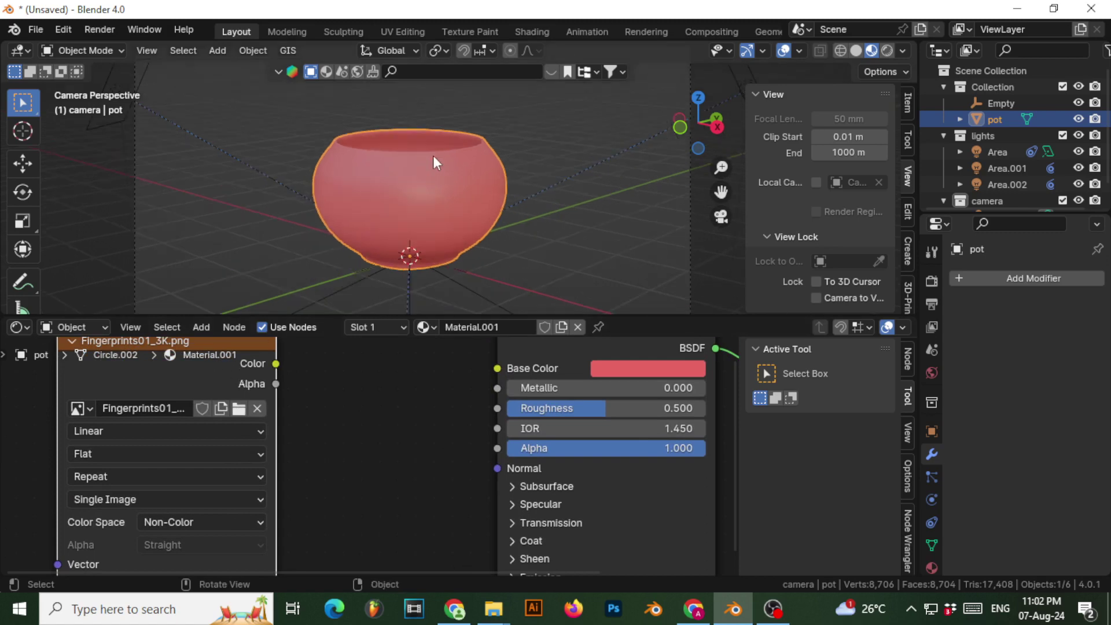
scroll(438, 176, up, 2)
scroll(340, 409, down, 3)
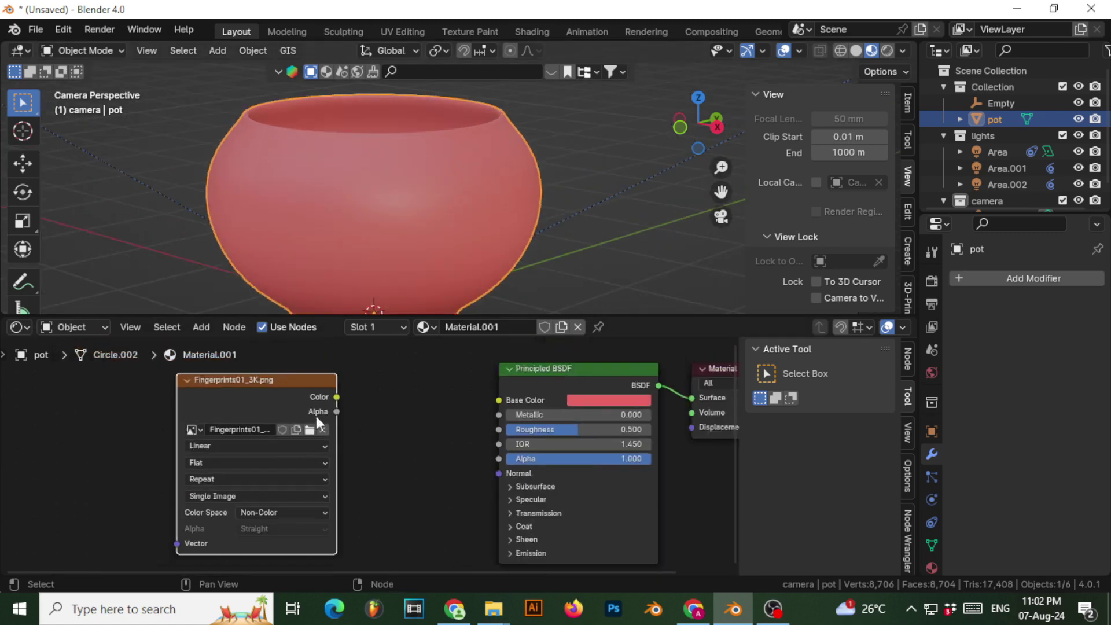
middle_drag(401, 423, 504, 422)
drag(364, 361, 280, 359)
scroll(431, 459, down, 2)
middle_drag(428, 460, 385, 420)
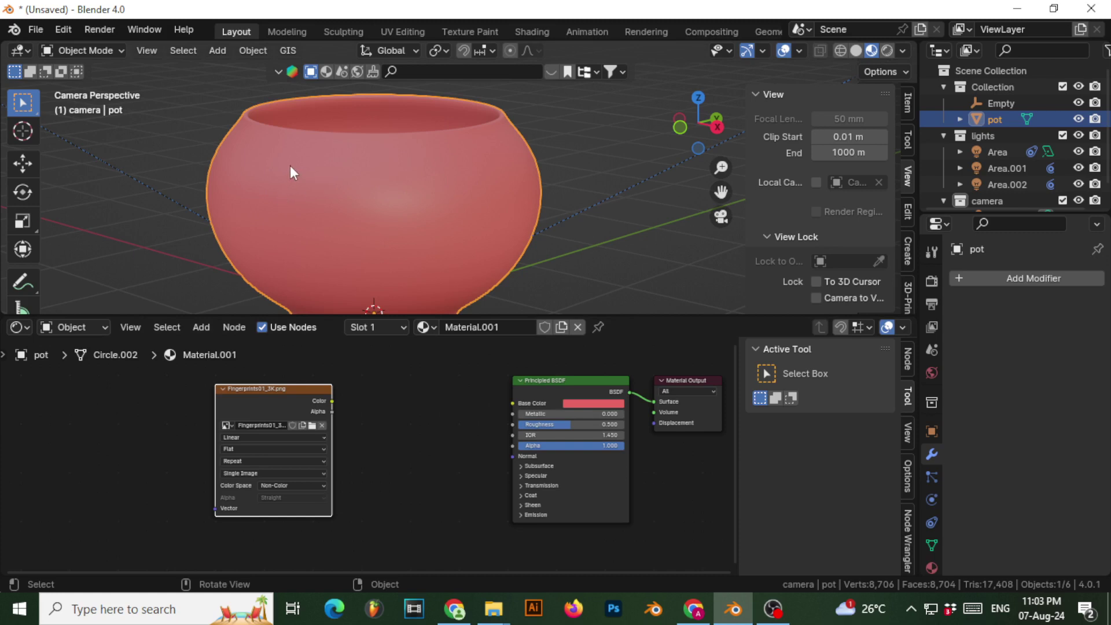
Step: Add Texture Coordinate and Mapping nodes feeding the vector input of the fingerprint image node
middle_drag(389, 397, 464, 384)
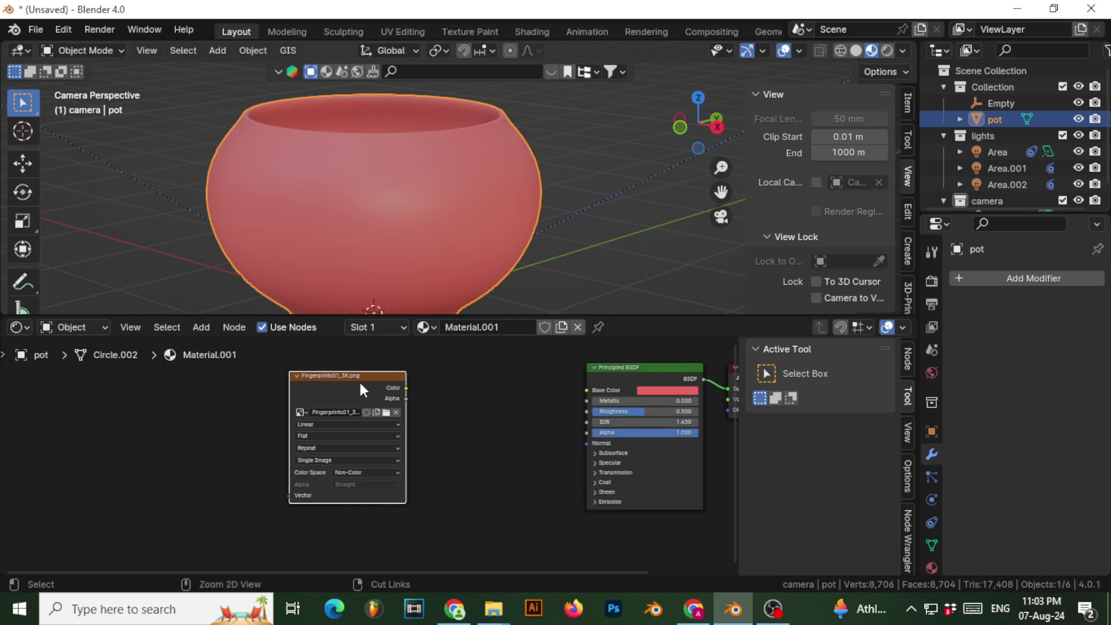
key(ctrl+t)
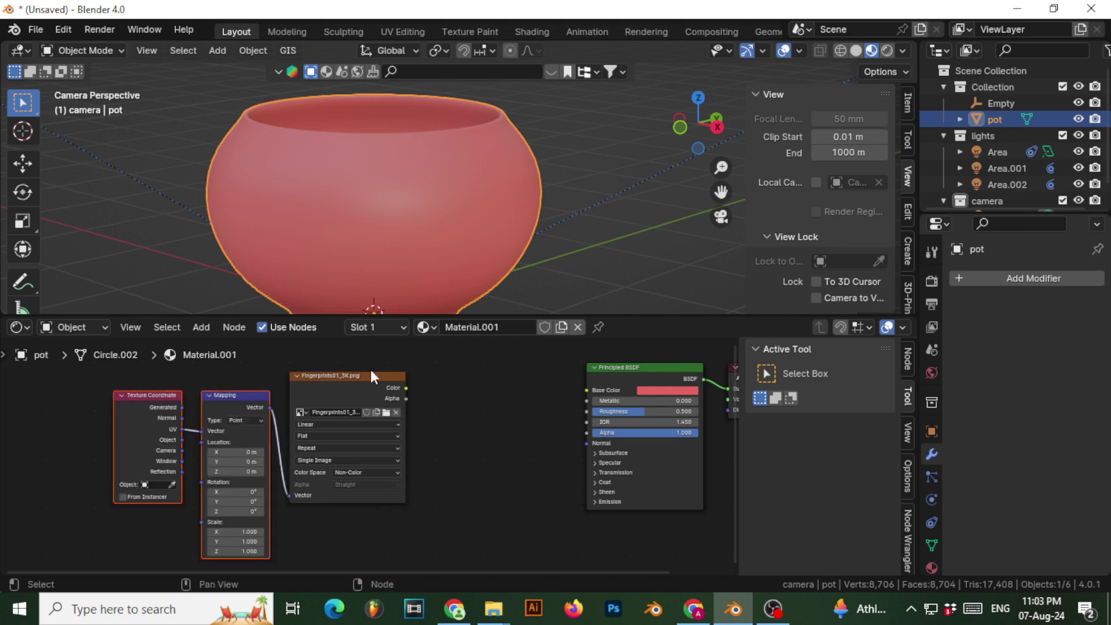
middle_drag(99, 437, 186, 414)
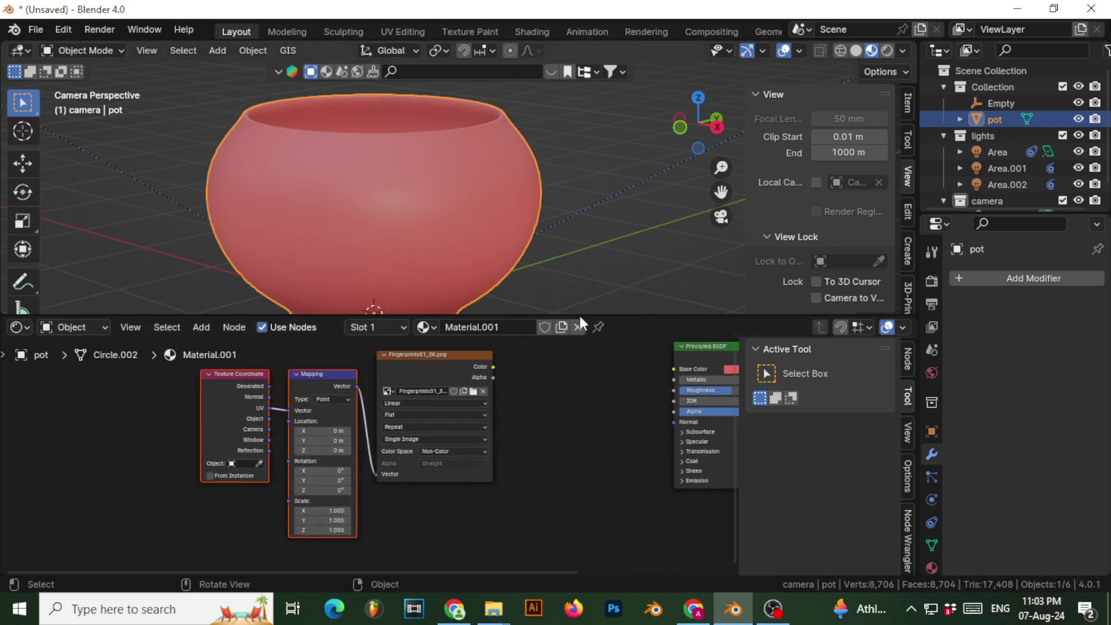
Step: Connect the fingerprint image's Color output to the Roughness input of the Principled BSDF
middle_drag(528, 427, 404, 453)
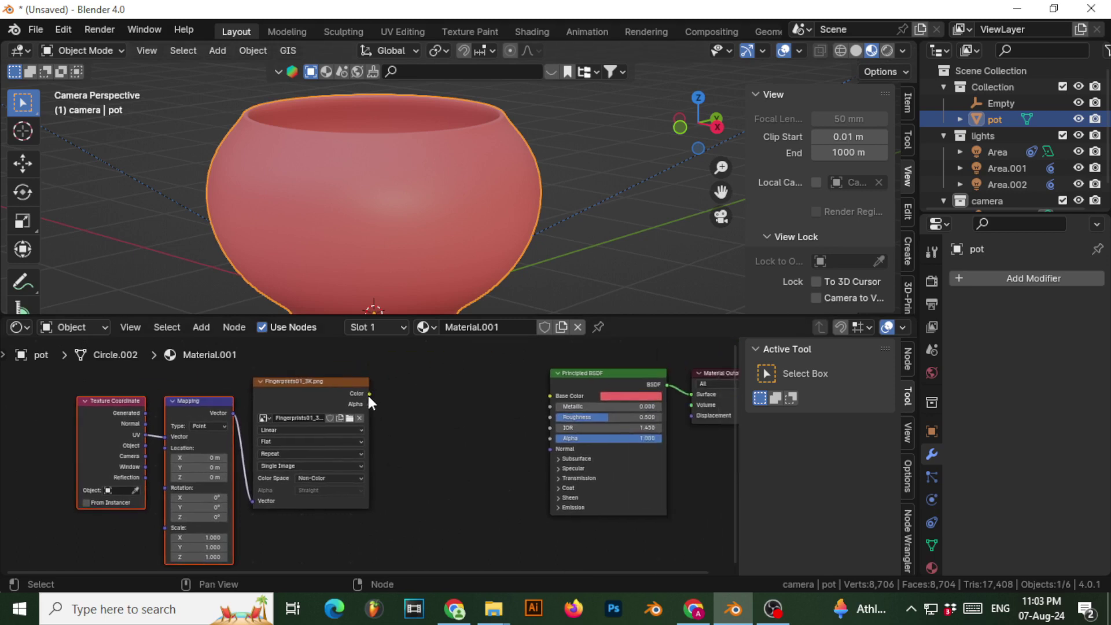
drag(372, 395, 550, 417)
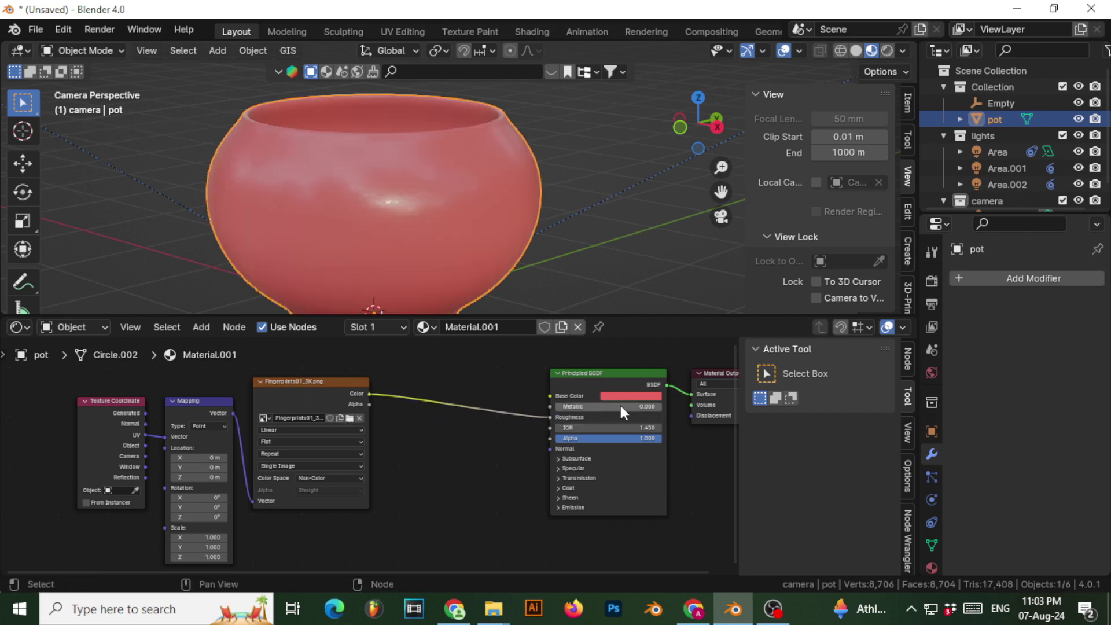
drag(647, 361, 595, 378)
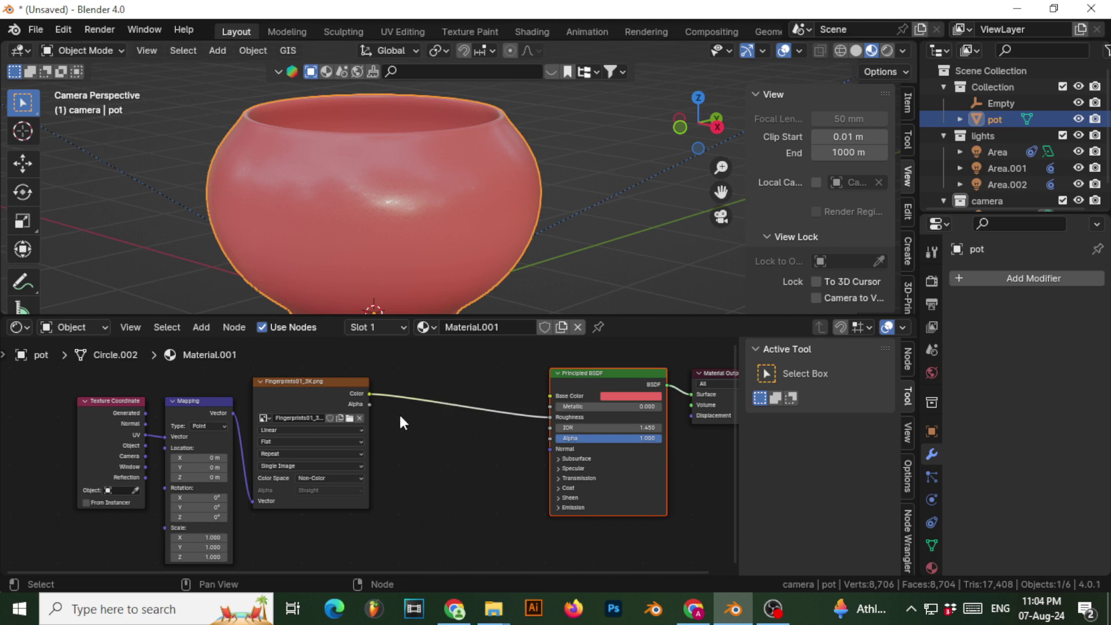
middle_drag(421, 440, 443, 438)
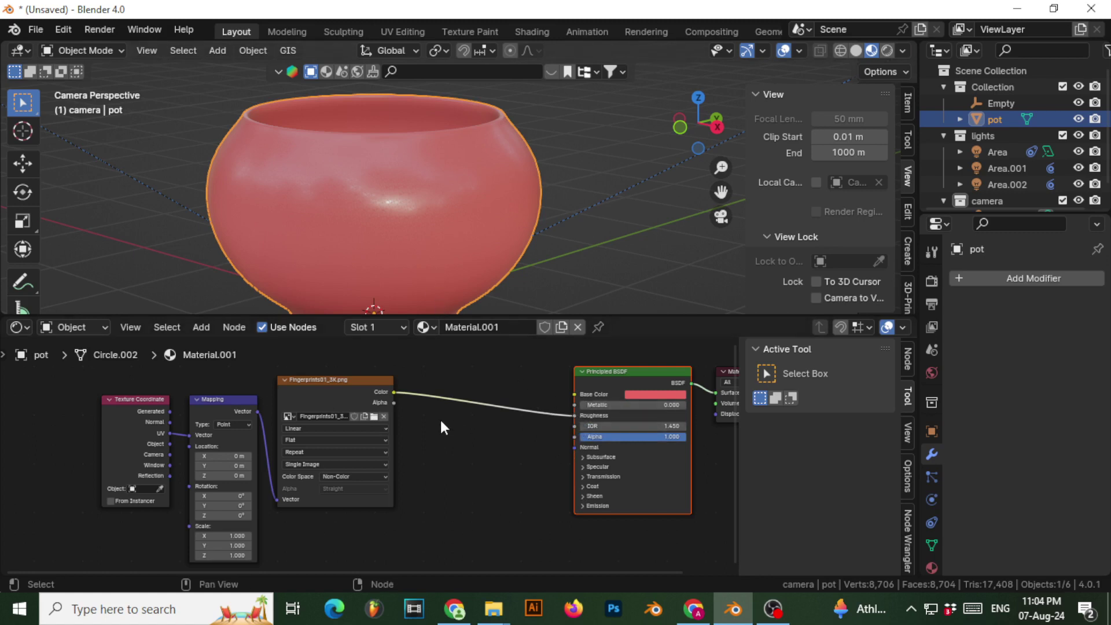
middle_drag(488, 436, 502, 435)
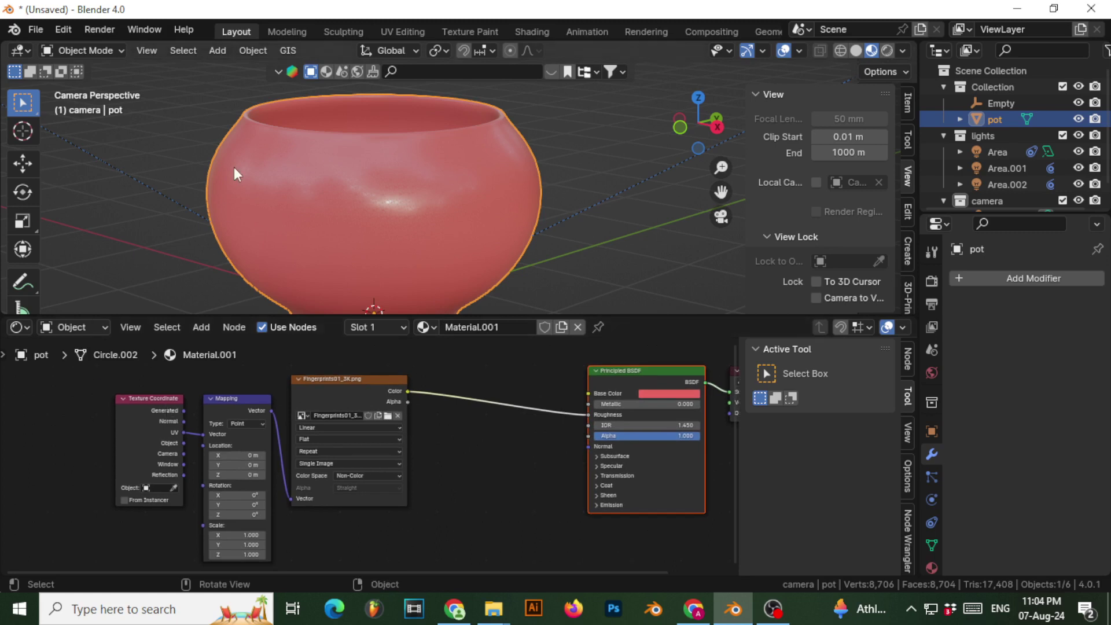
Step: Examine the pot's surface up close and switch the node editor area to the UV Editor to view the fingerprint image
scroll(291, 173, up, 8)
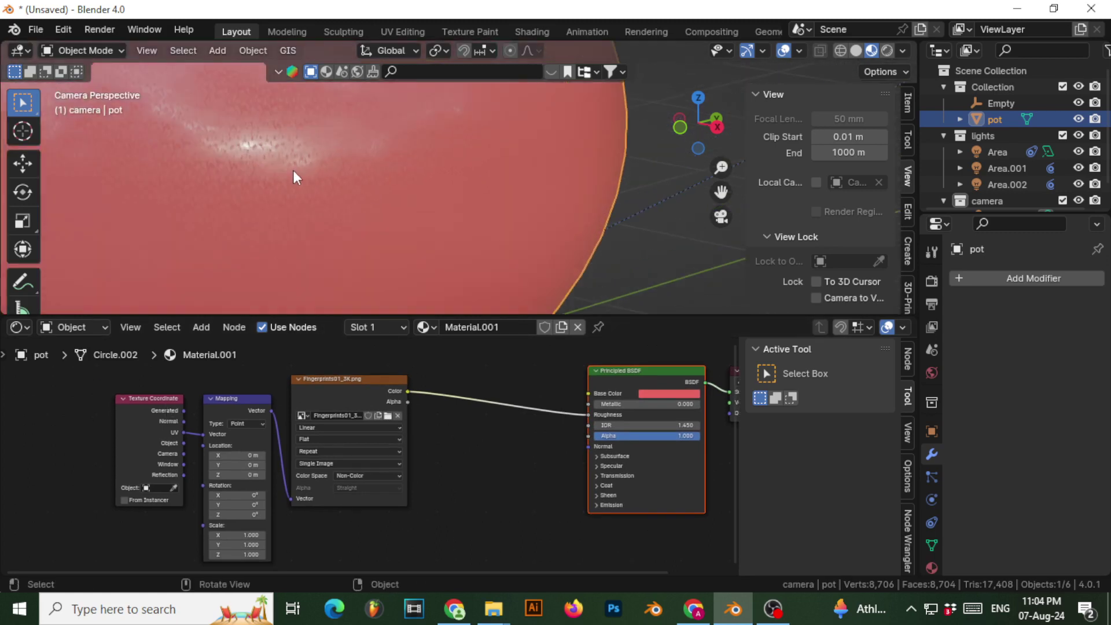
middle_drag(293, 170, 363, 189)
scroll(541, 169, up, 5)
scroll(540, 168, down, 3)
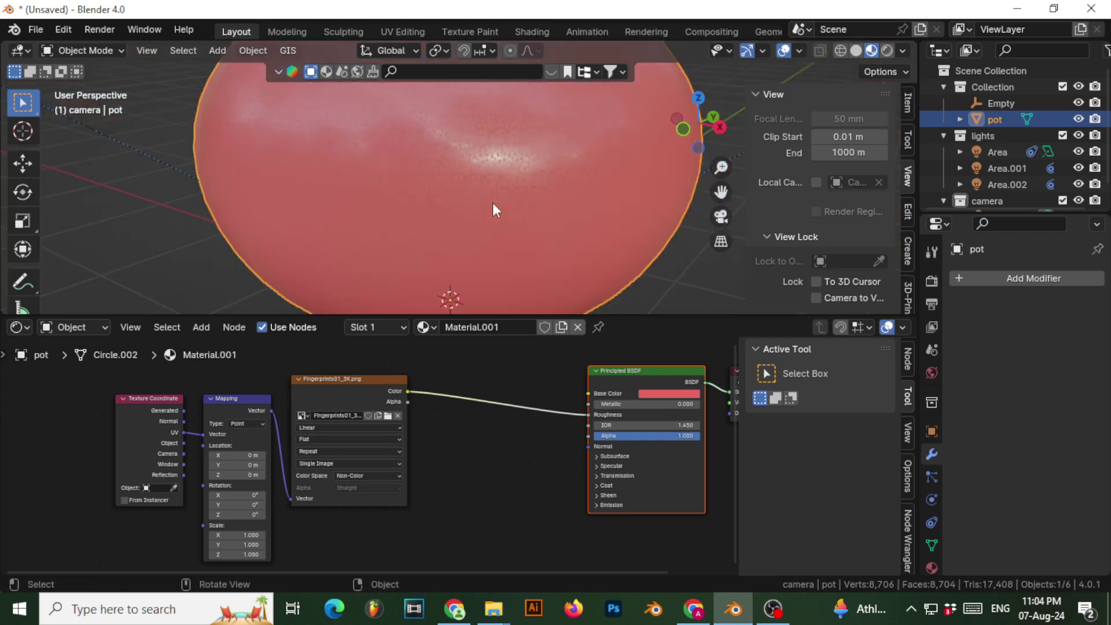
click(19, 327)
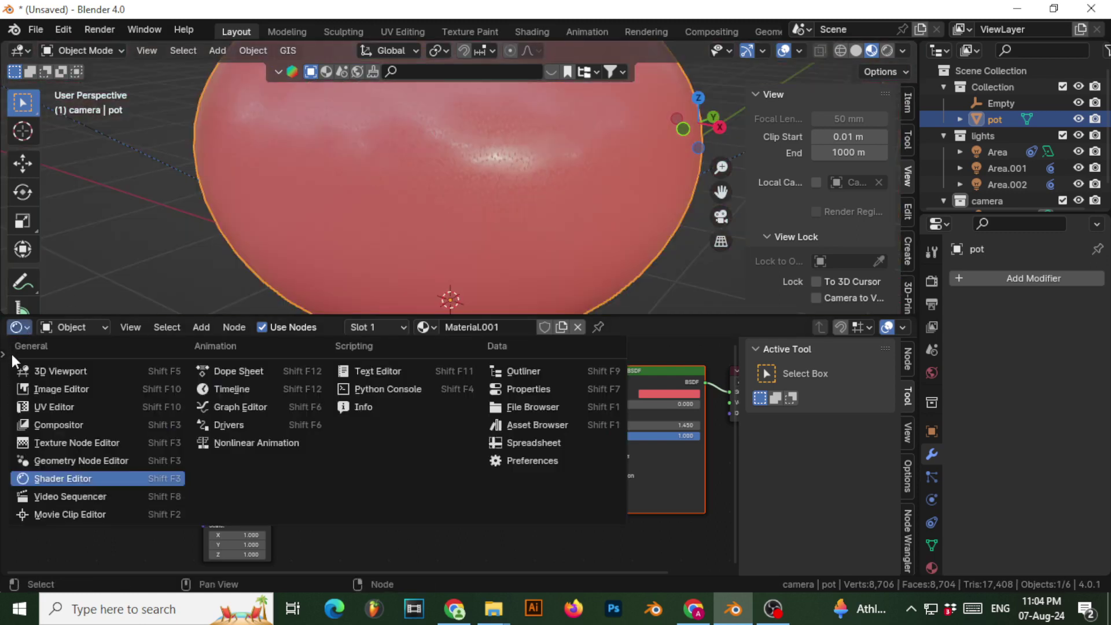
click(47, 407)
scroll(383, 216, down, 3)
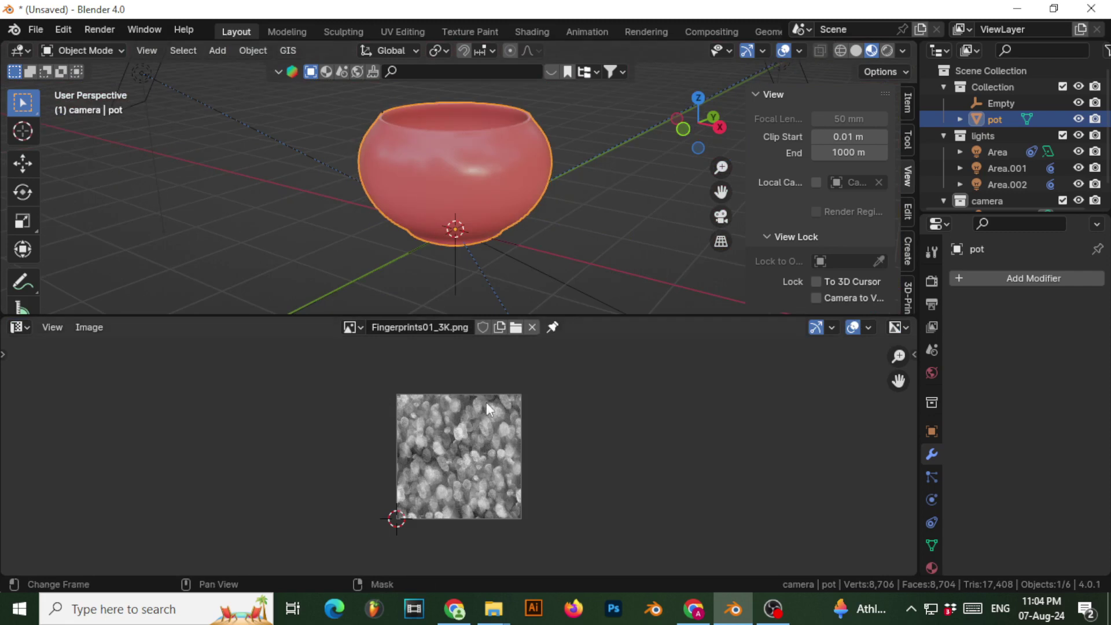
Step: Enter Edit Mode on the pot and select its entire mesh
click(350, 328)
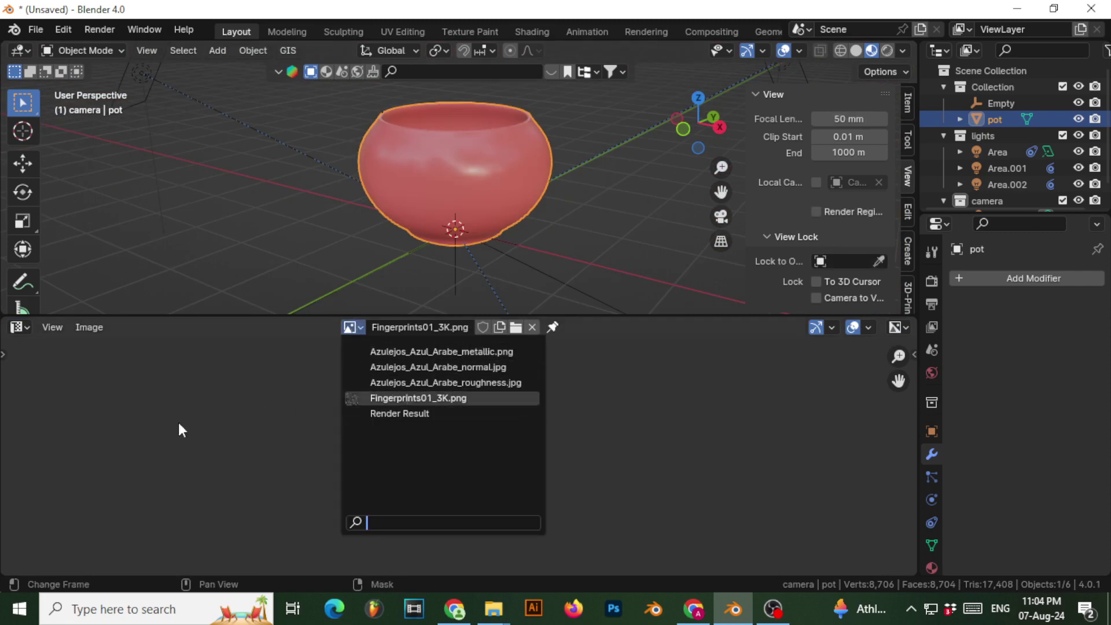
click(340, 410)
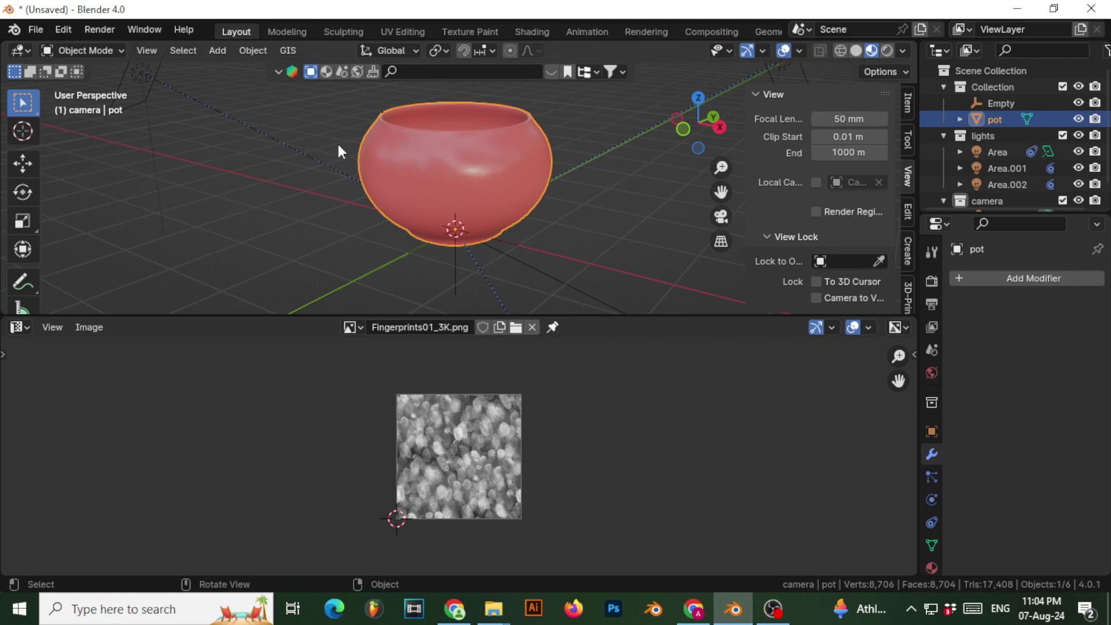
scroll(364, 140, down, 1)
scroll(467, 159, up, 2)
middle_drag(467, 158, 383, 199)
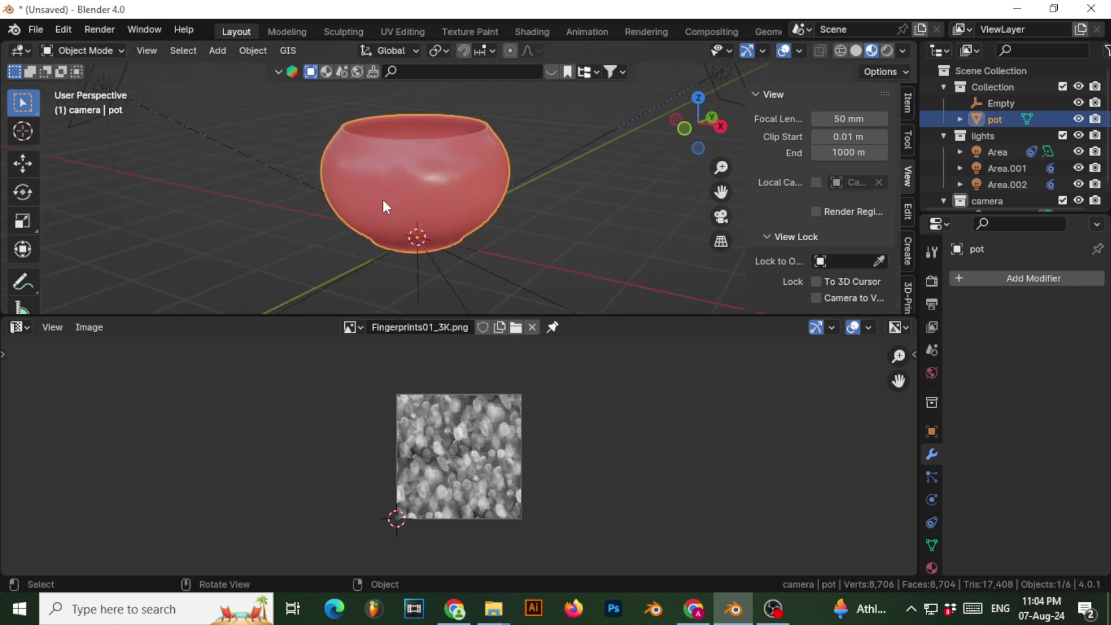
key(ctrl+Tab)
click(513, 166)
key(a)
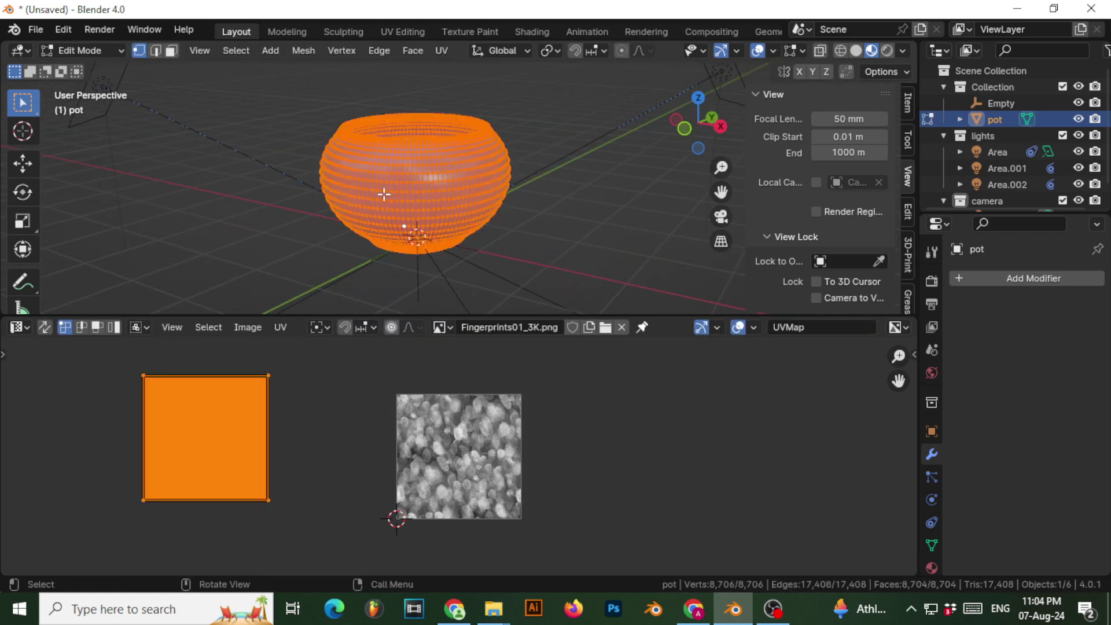
Step: Unwrap the pot's selected mesh with Sphere Projection
ctrl+middle_drag(324, 183, 544, 145)
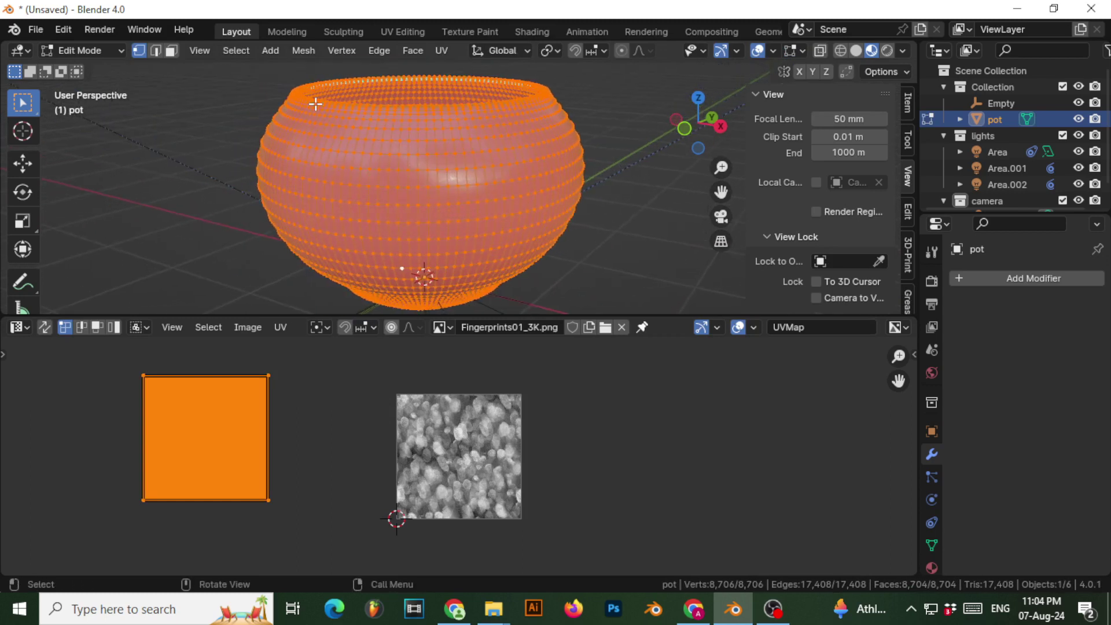
middle_drag(411, 158, 437, 156)
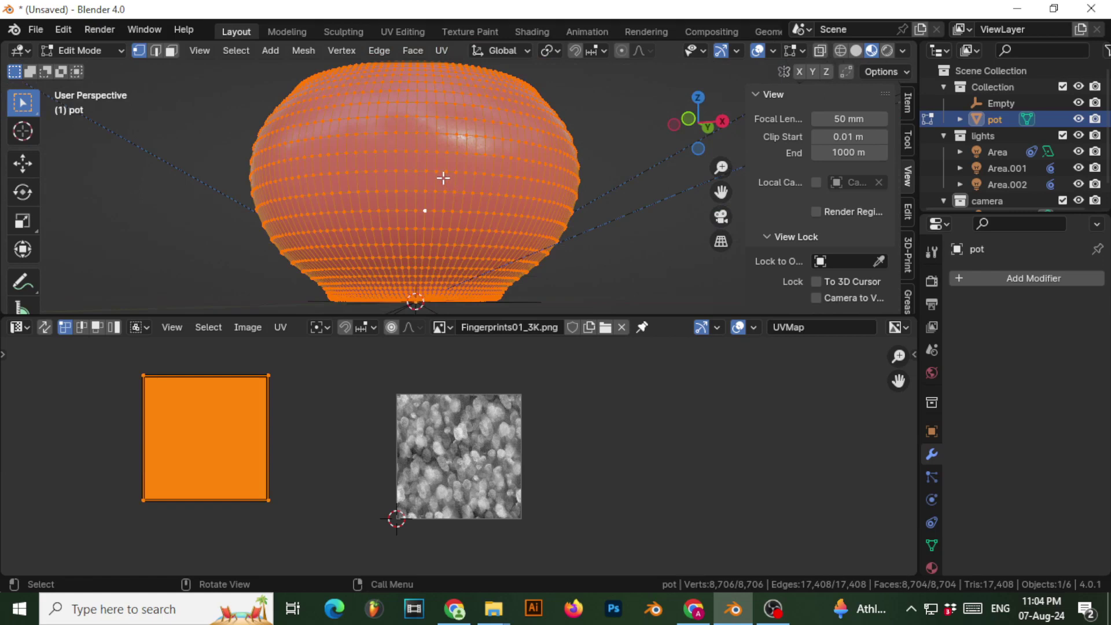
scroll(443, 178, down, 3)
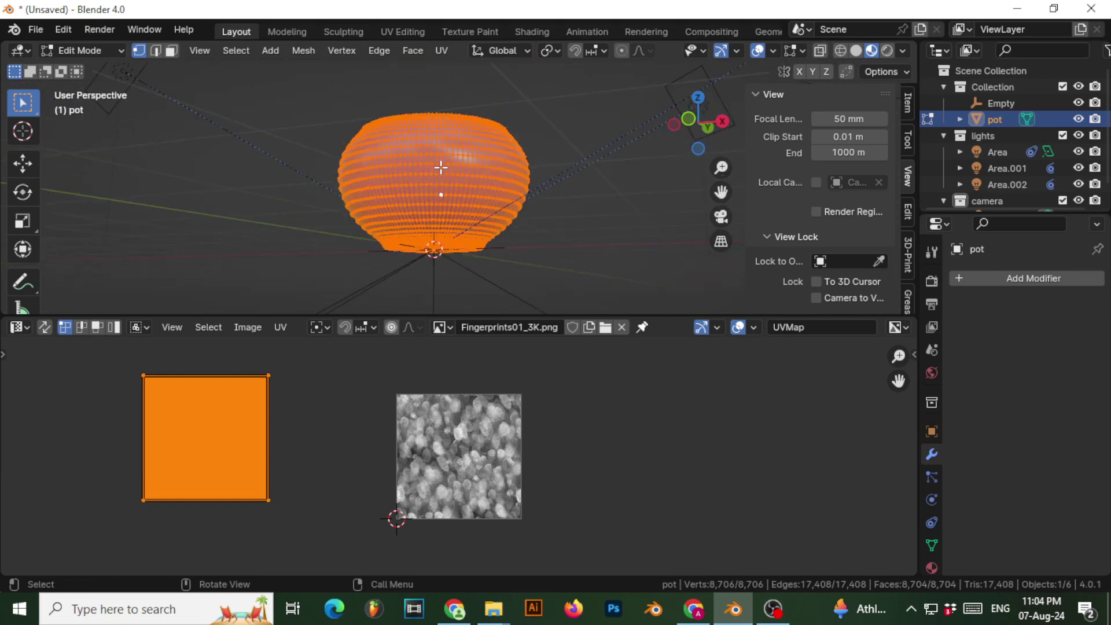
right_click(436, 164)
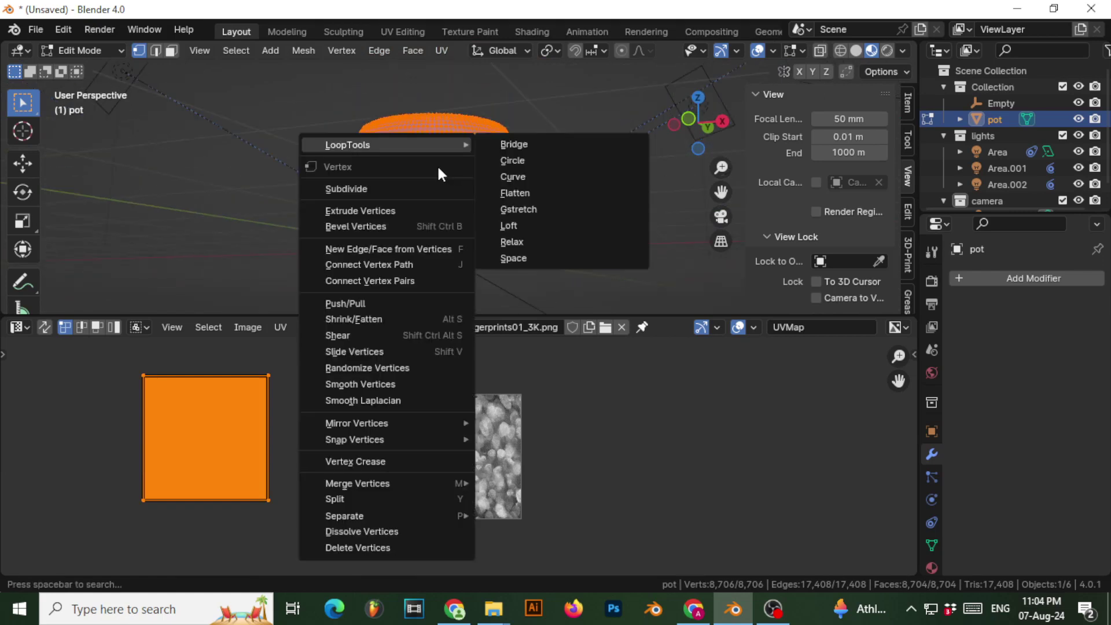
key(Escape)
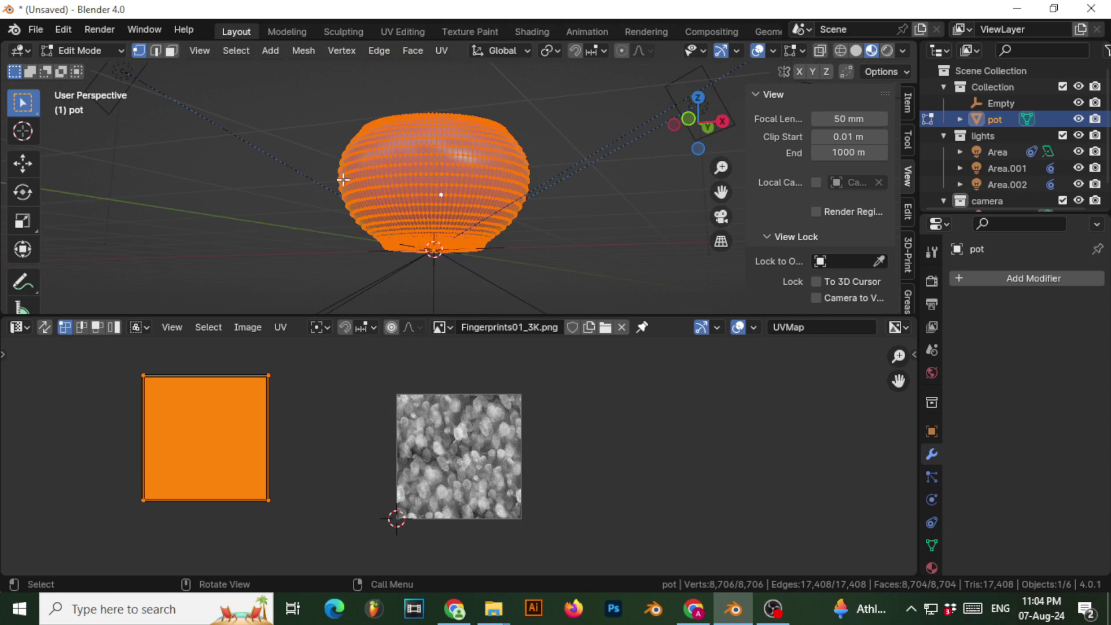
key(u)
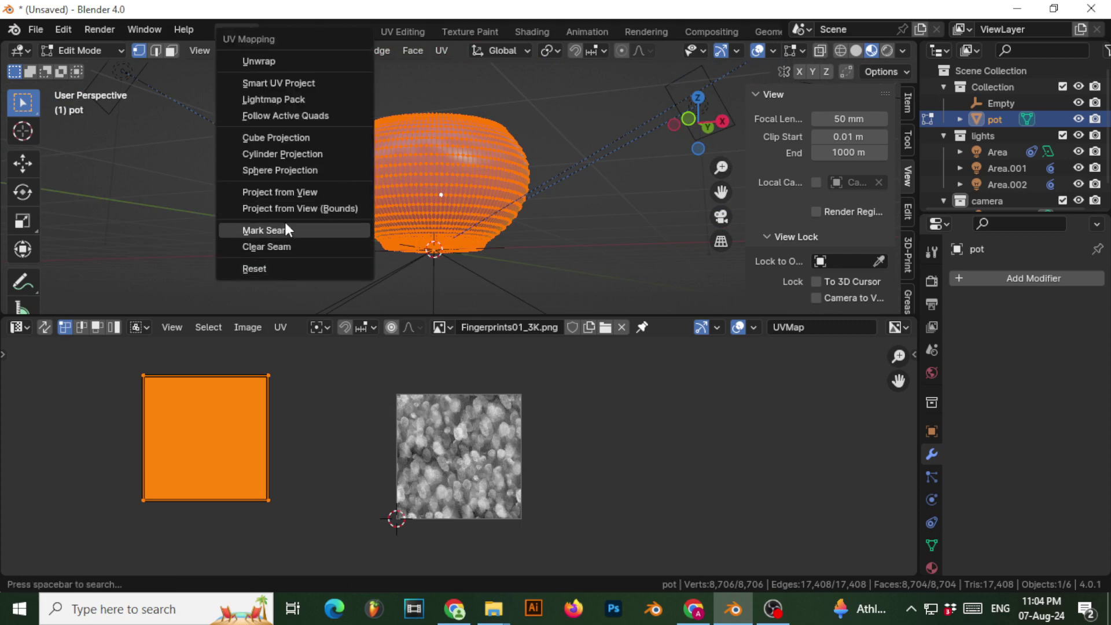
click(283, 170)
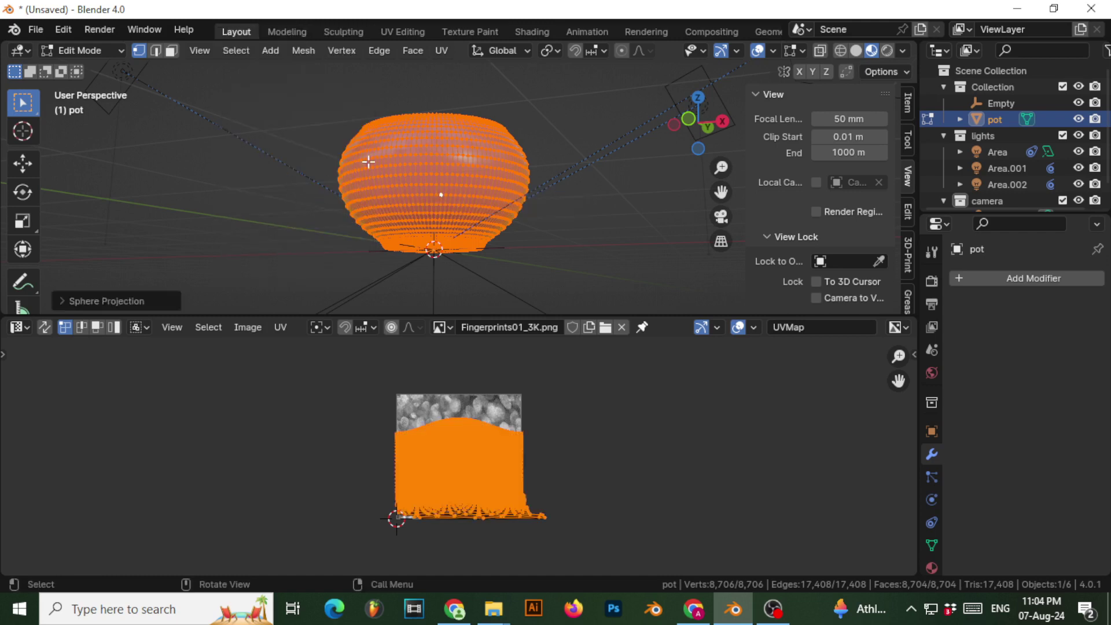
Step: Examine the sphere-projected UV layout over the fingerprint image and the pot's surface
scroll(387, 161, up, 4)
scroll(465, 486, down, 3)
scroll(464, 497, up, 9)
scroll(467, 489, down, 5)
scroll(466, 485, up, 2)
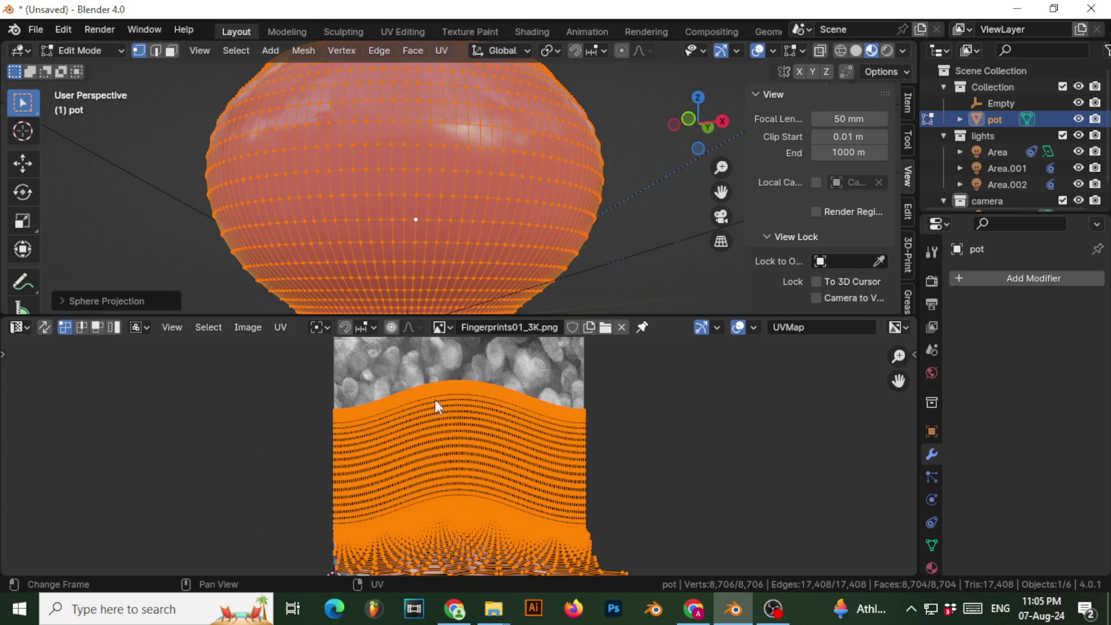
scroll(405, 168, down, 3)
mouse_move(405, 173)
middle_down()
mouse_move(424, 152)
mouse_move(404, 161)
middle_up()
scroll(405, 162, up, 5)
scroll(407, 165, down, 5)
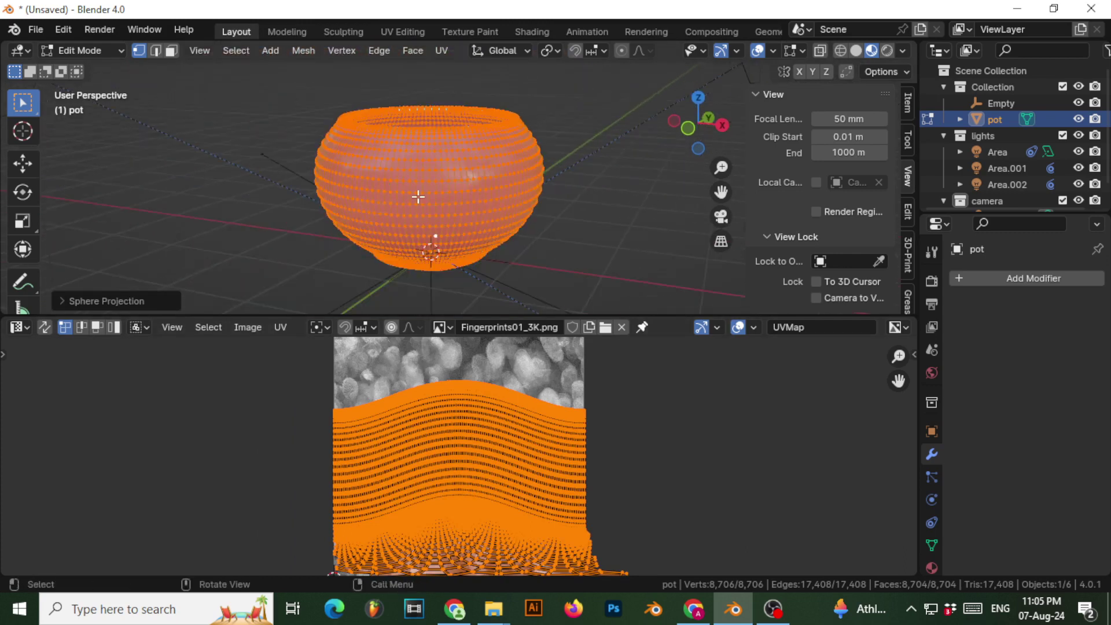
Step: Switch the UV Editor area back to the Shader Editor and return the pot to Object Mode
click(18, 328)
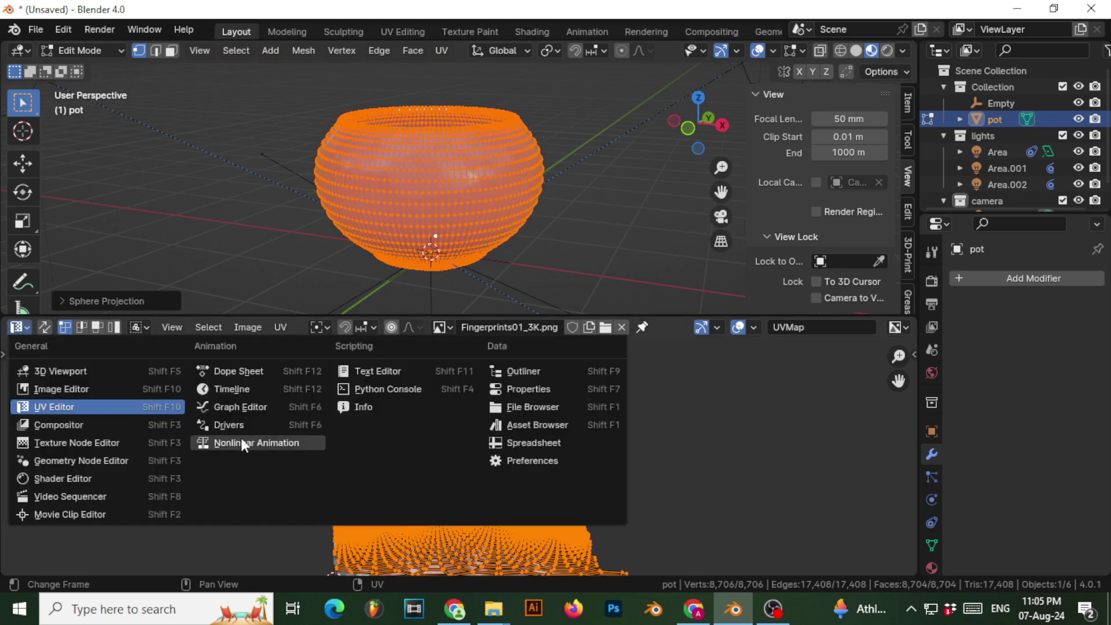
click(98, 477)
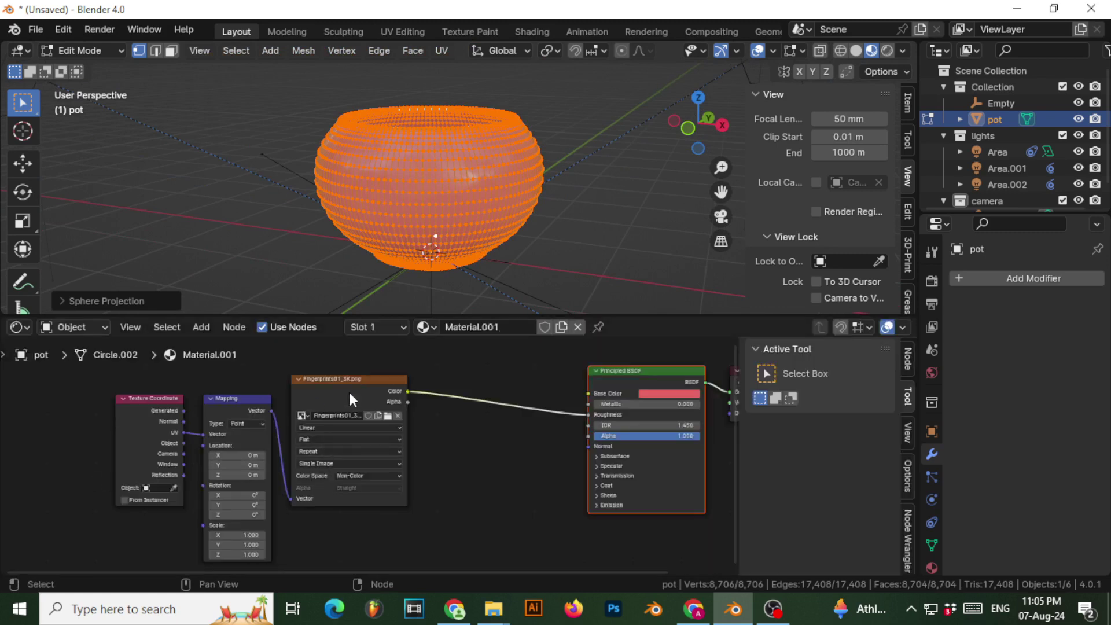
key(Tab)
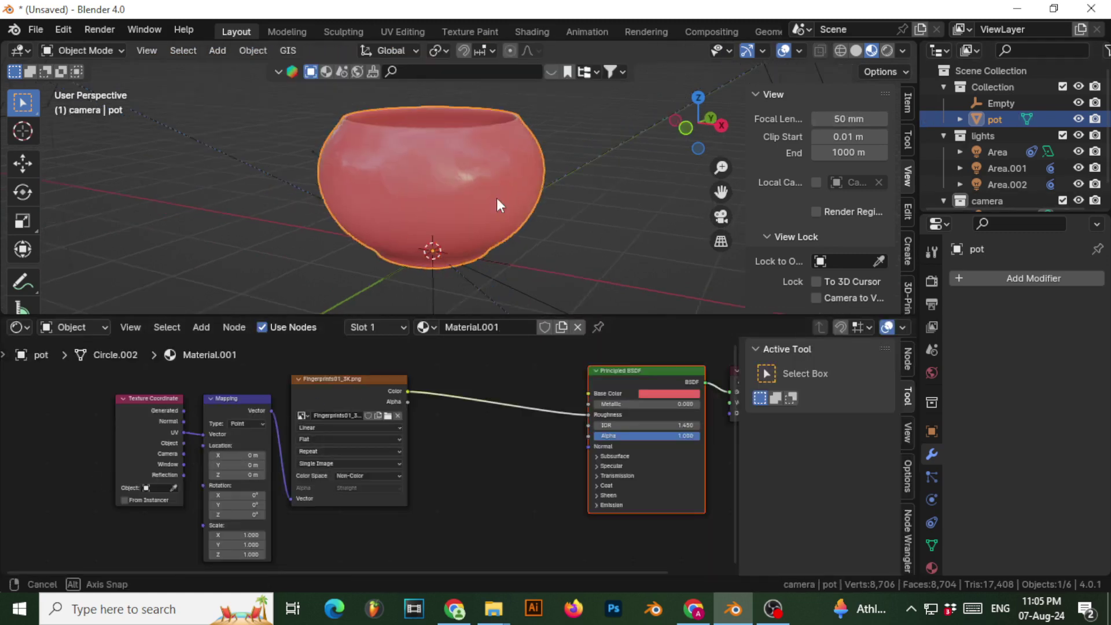
Step: Examine the pot's reflections up close to judge how the fingerprint roughness appears
scroll(485, 177, up, 2)
scroll(311, 171, up, 2)
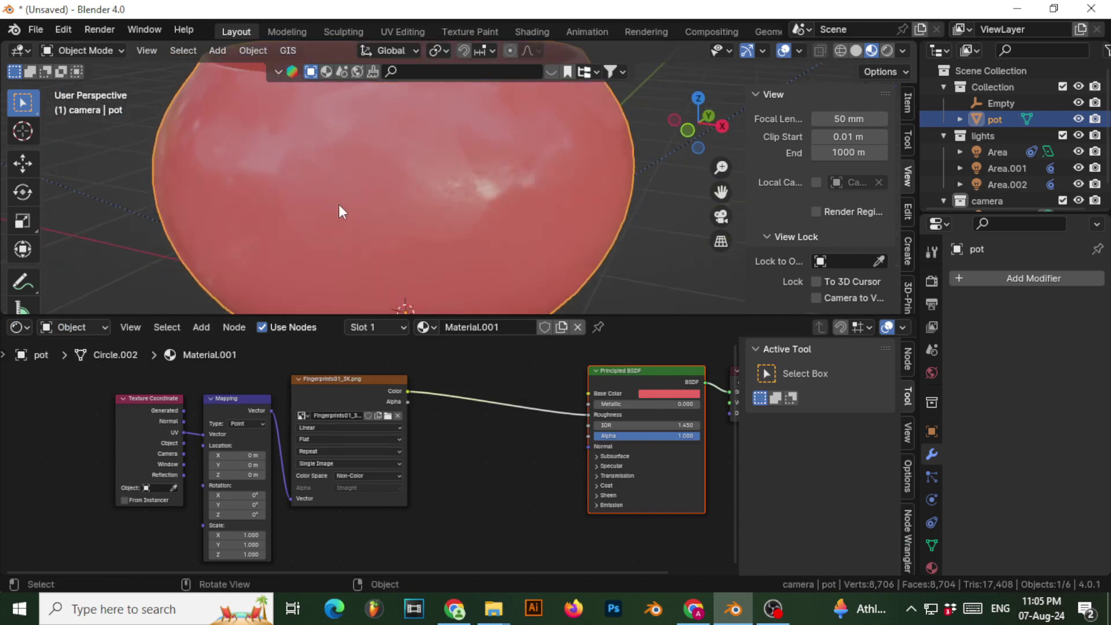
scroll(337, 200, up, 2)
scroll(393, 190, down, 1)
middle_drag(393, 192, 466, 202)
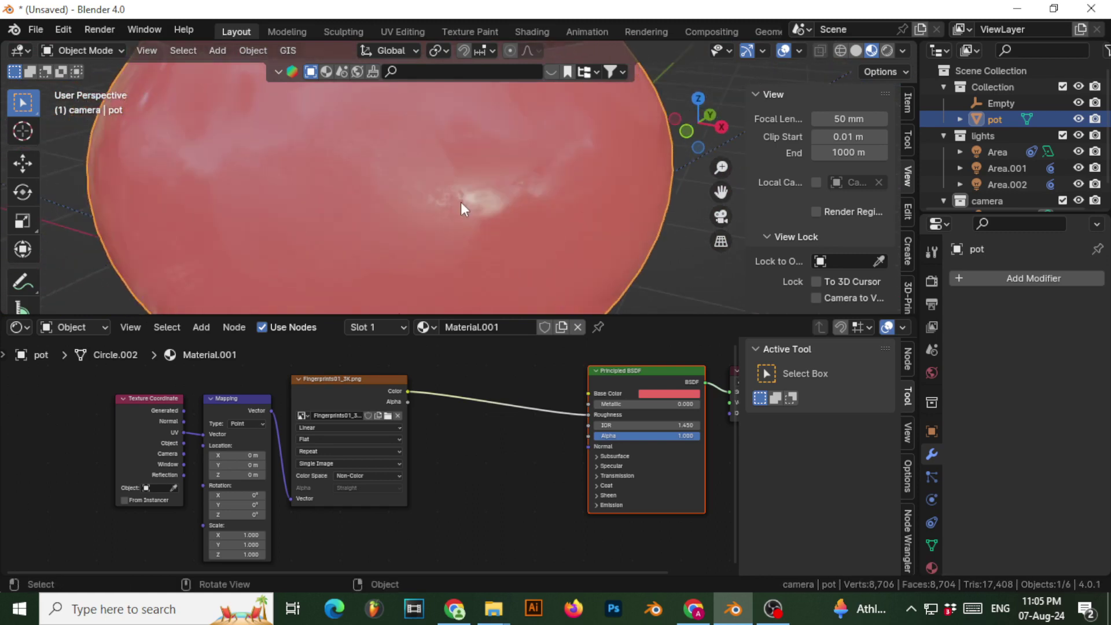
scroll(405, 431, down, 2)
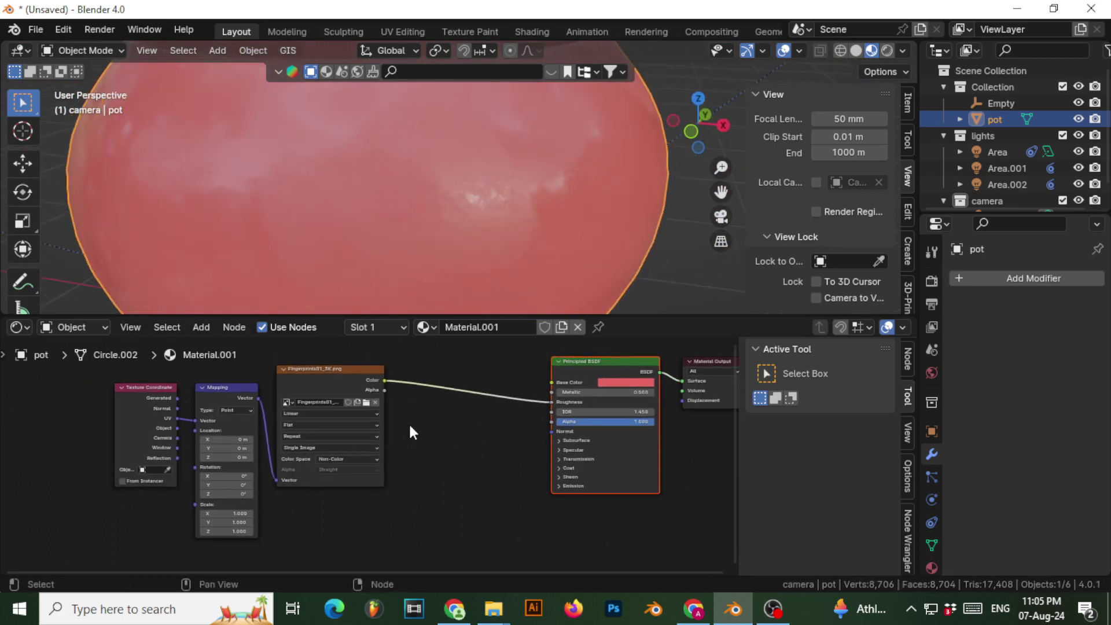
scroll(434, 515, up, 2)
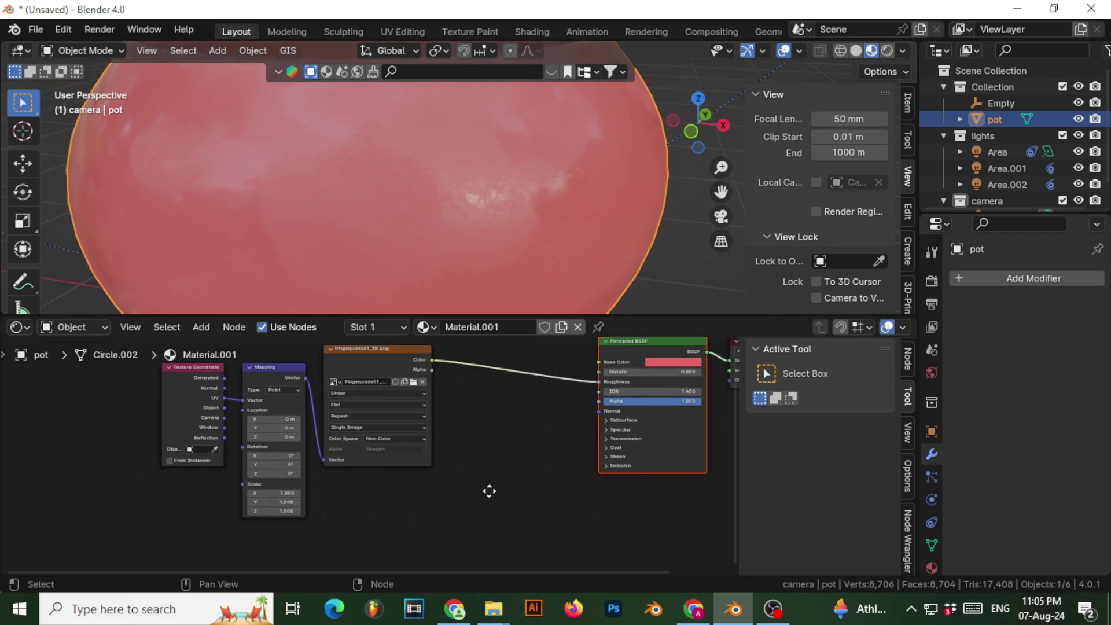
middle_drag(406, 243, 408, 278)
scroll(469, 519, up, 1)
middle_drag(470, 520, 459, 576)
Step: Preview the fingerprint image texture by itself on the pot's surface
click(366, 411)
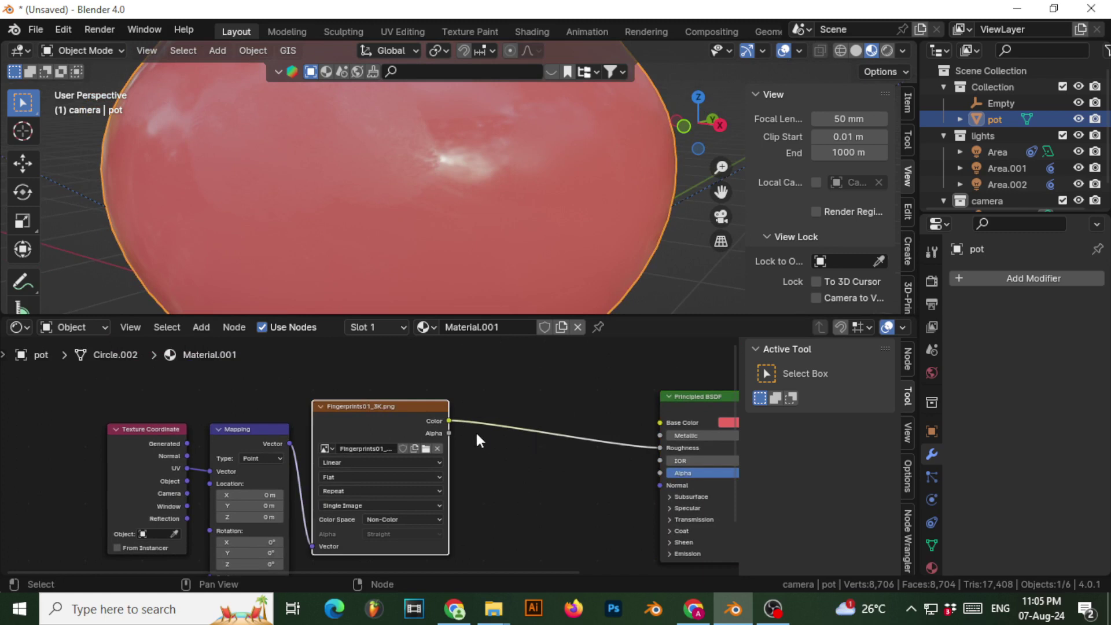
ctrl+shift+click(371, 419)
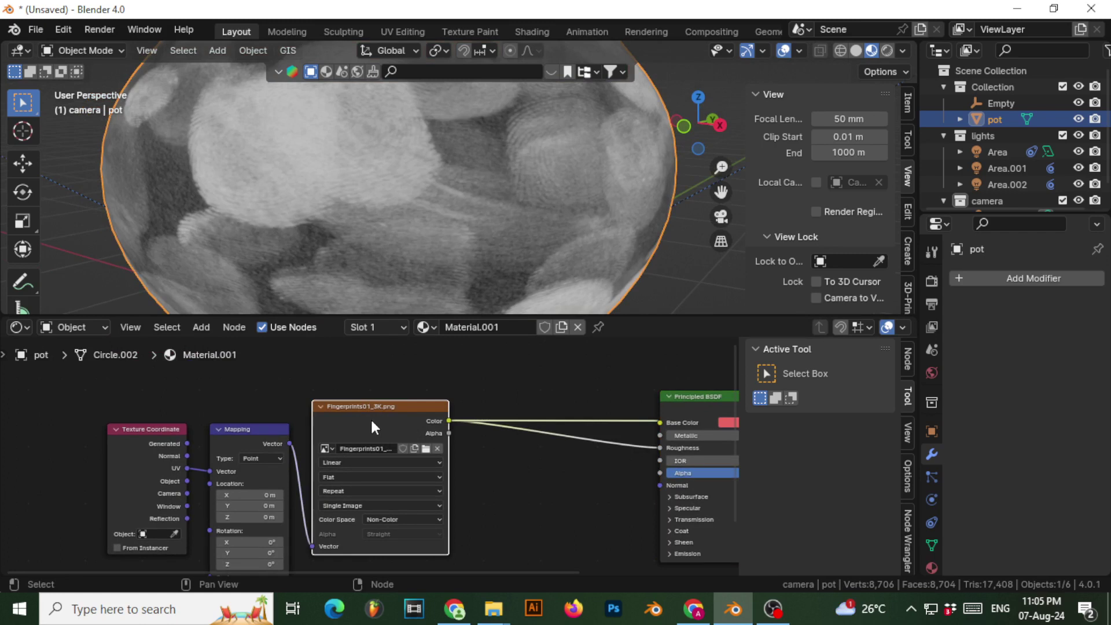
scroll(466, 248, down, 5)
middle_drag(280, 119, 411, 172)
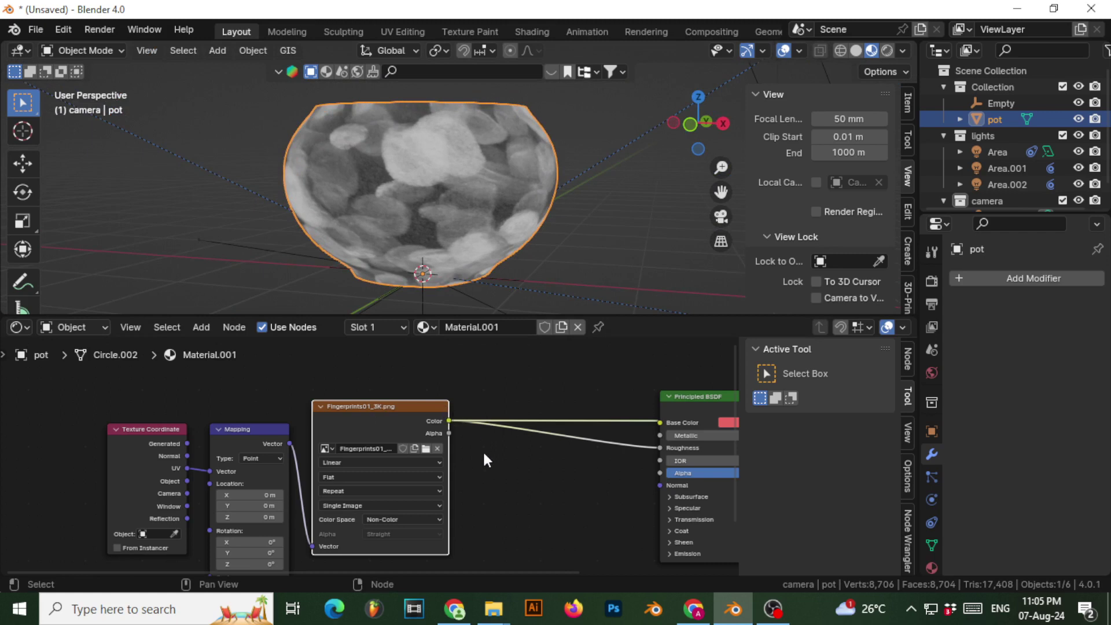
Step: Set the Mapping node's scale to 3.000 on X, Y and Z and check the fingerprint size on the pot
middle_drag(484, 454, 486, 410)
middle_drag(413, 539, 414, 501)
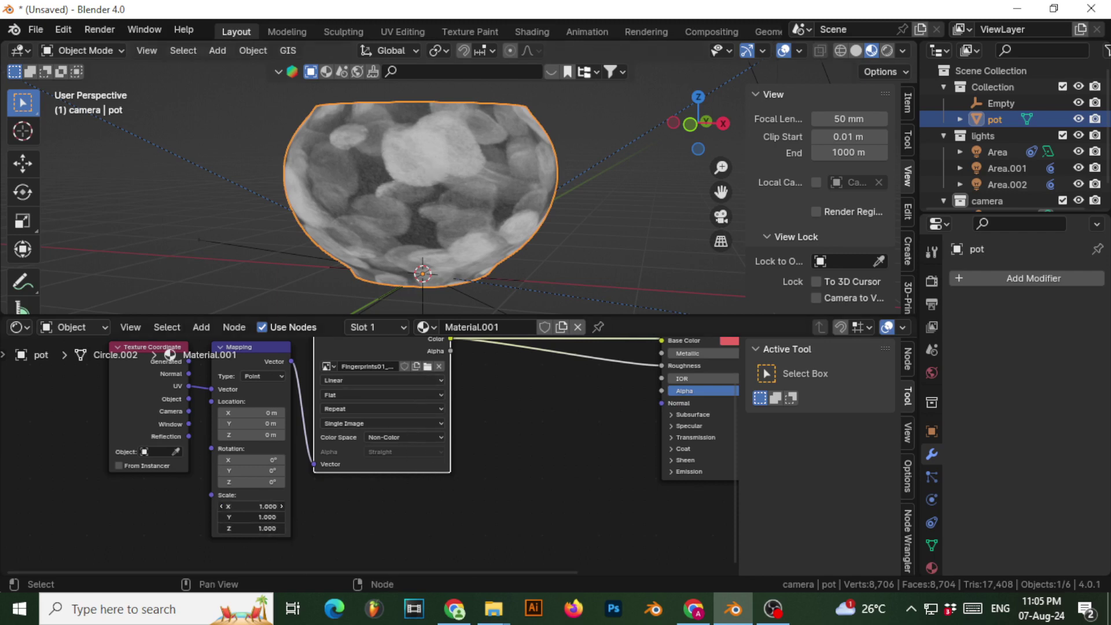
drag(252, 506, 306, 528)
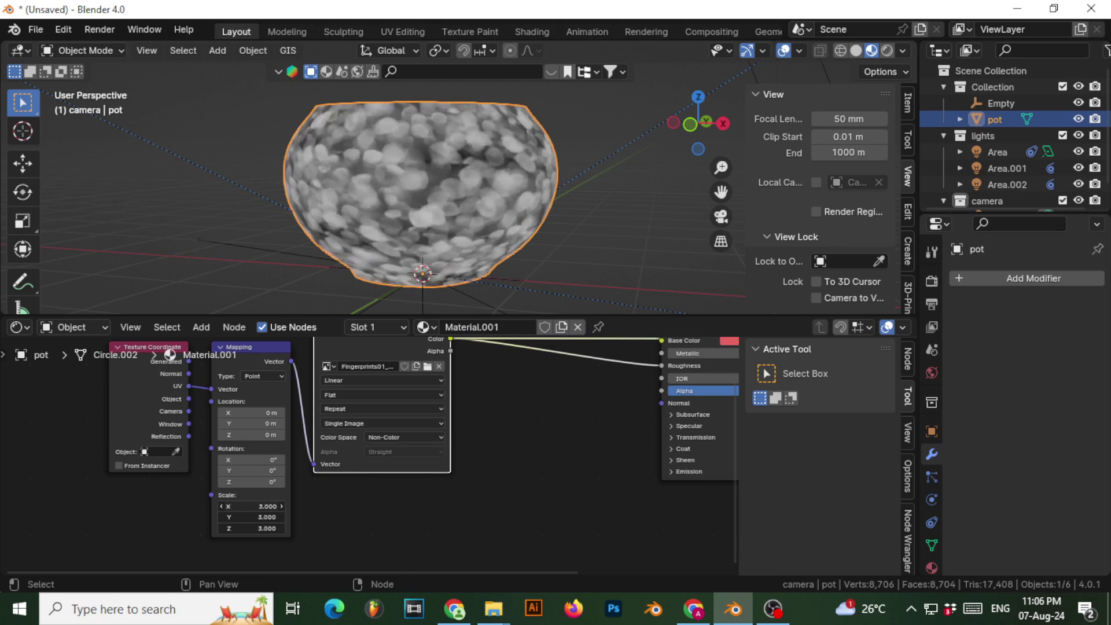
scroll(335, 192, up, 2)
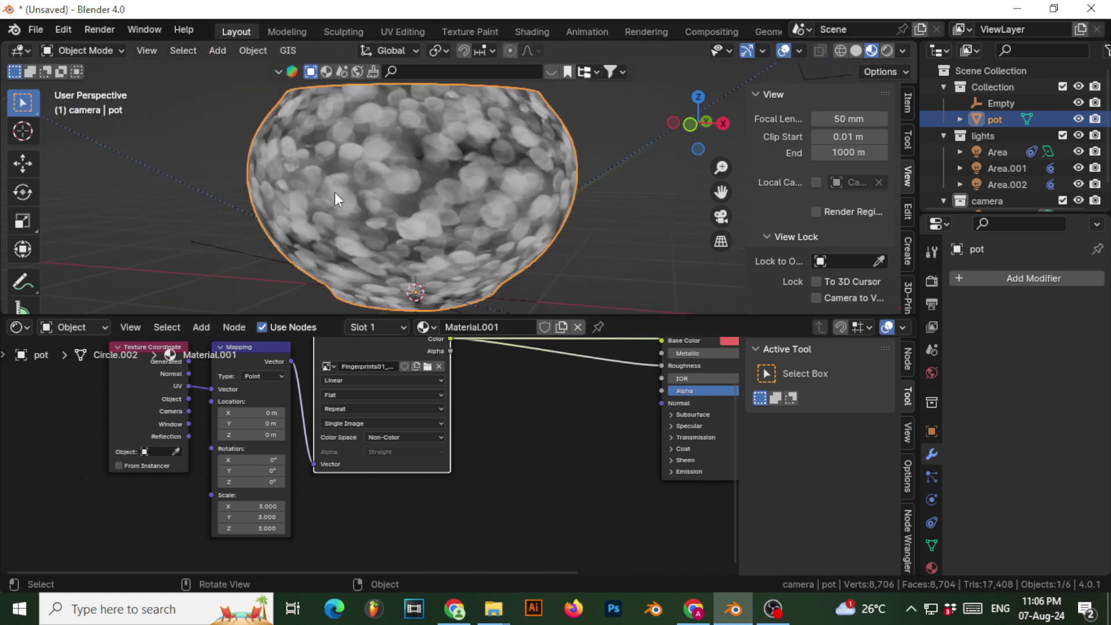
mouse_move(335, 192)
middle_down()
mouse_move(346, 226)
mouse_move(348, 184)
middle_up()
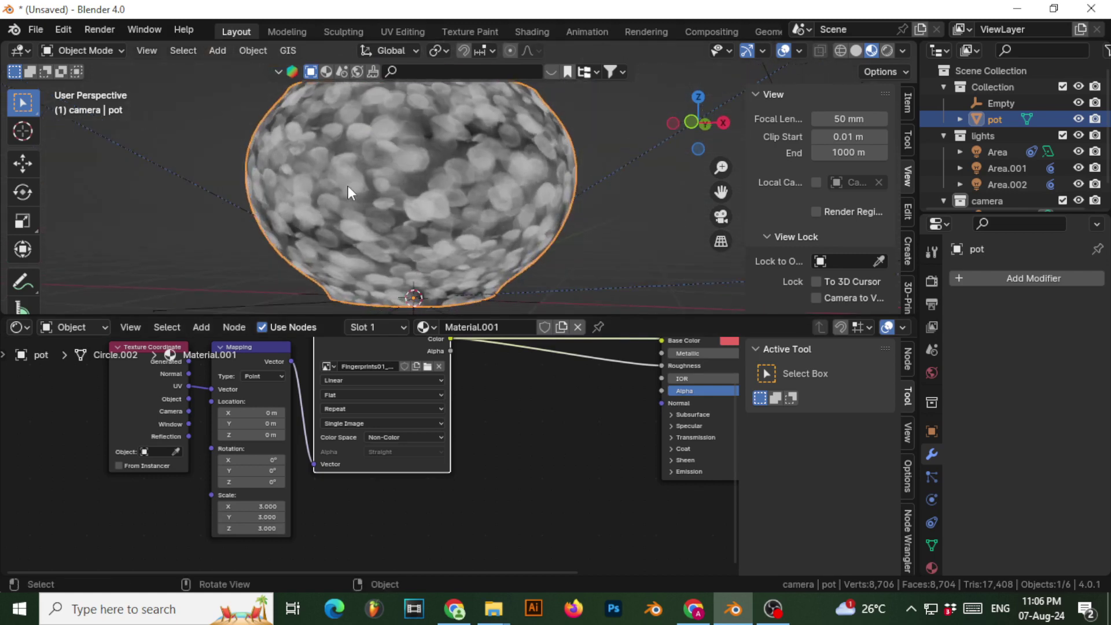
Step: Switch the material preview back to the Principled BSDF node and inspect the pot's reflections
click(499, 487)
middle_drag(433, 379, 409, 426)
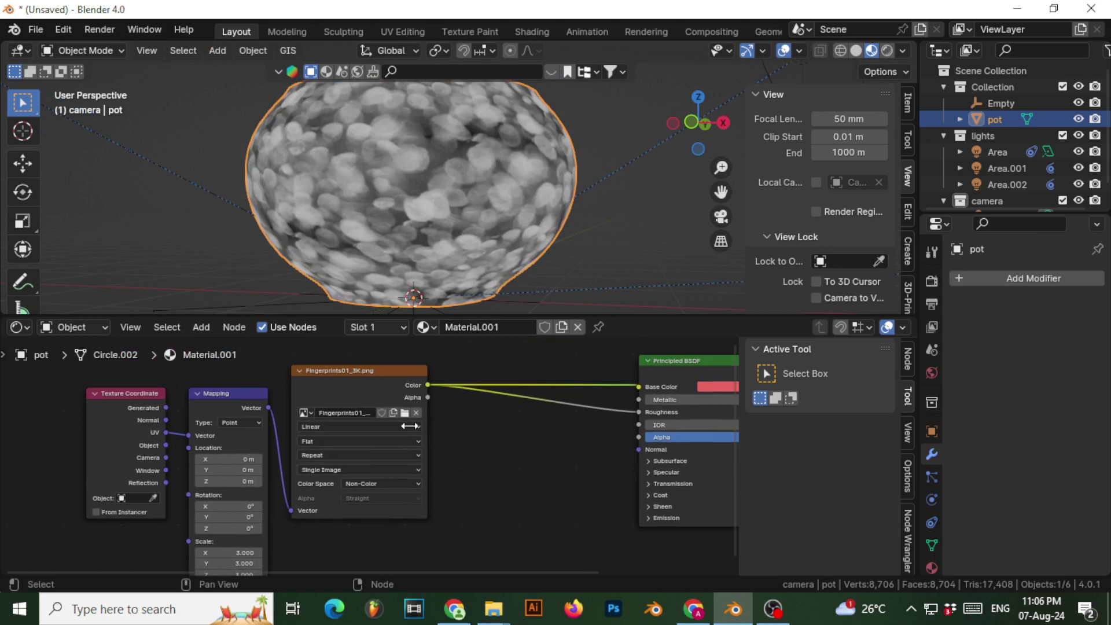
click(375, 393)
click(683, 371)
middle_drag(705, 374, 597, 380)
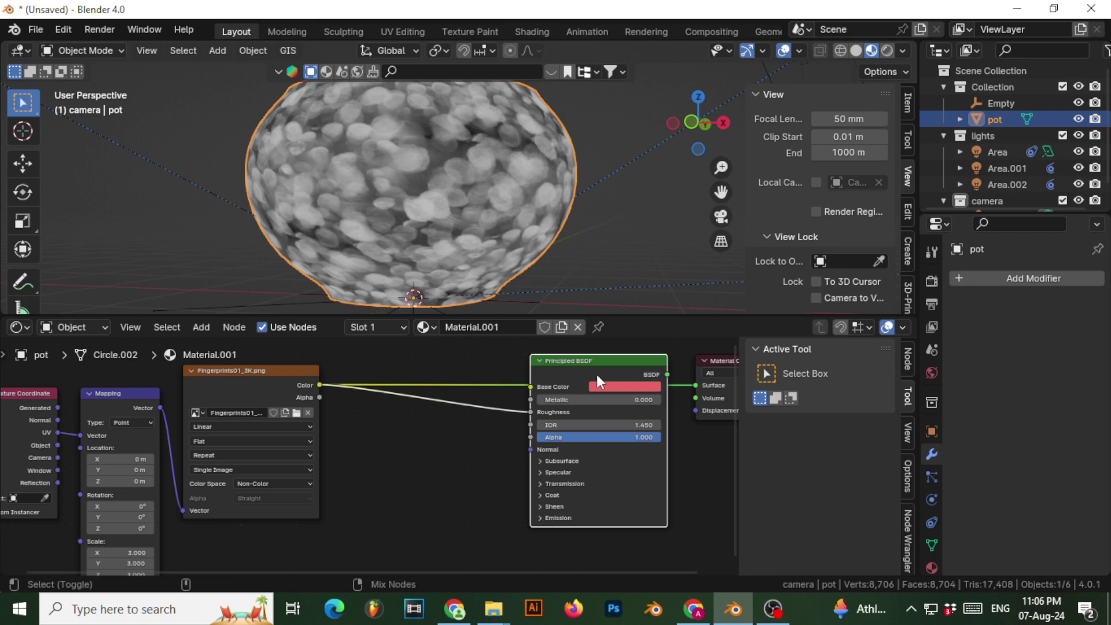
ctrl+shift+click(596, 374)
middle_drag(363, 158, 421, 169)
scroll(416, 156, up, 3)
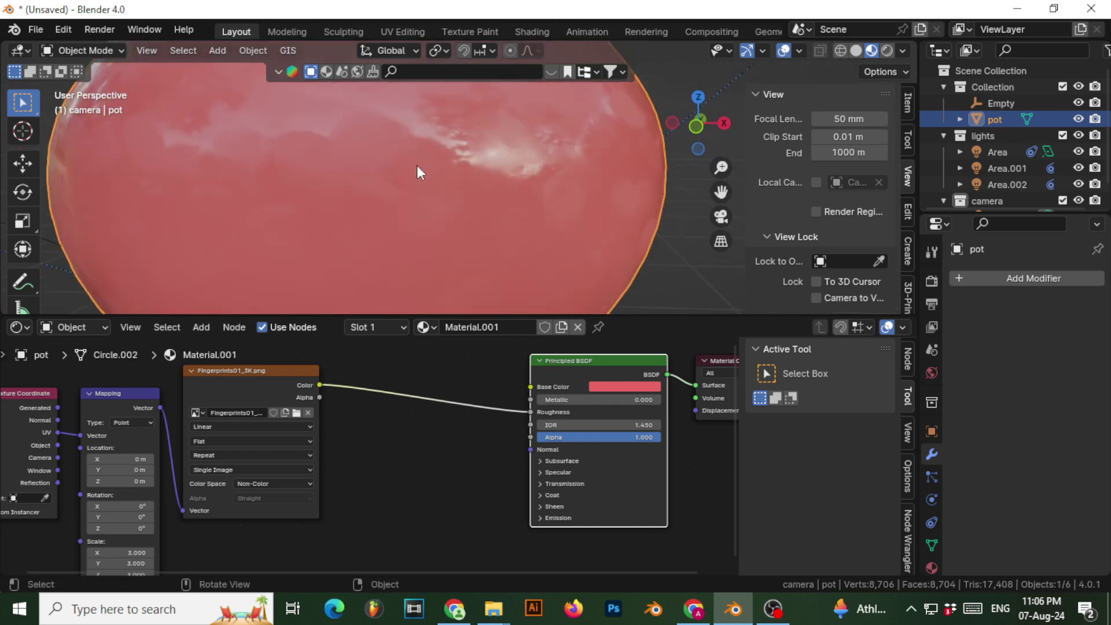
scroll(387, 179, down, 5)
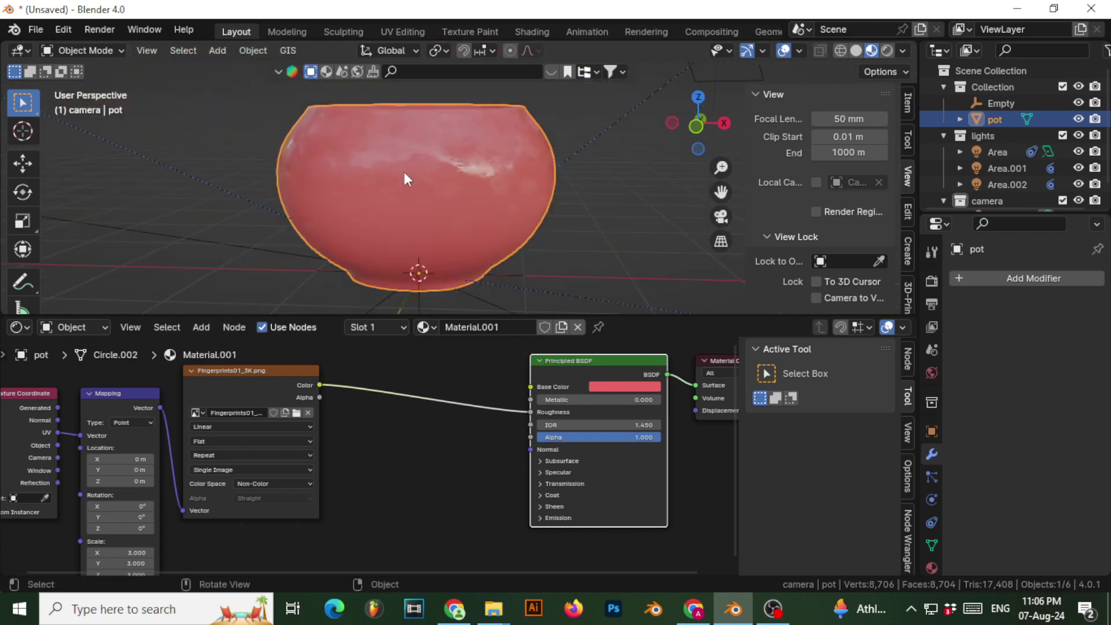
Step: Insert a Color Ramp node between the fingerprint image's Color output and the Principled BSDF's Roughness input
middle_drag(400, 421, 356, 437)
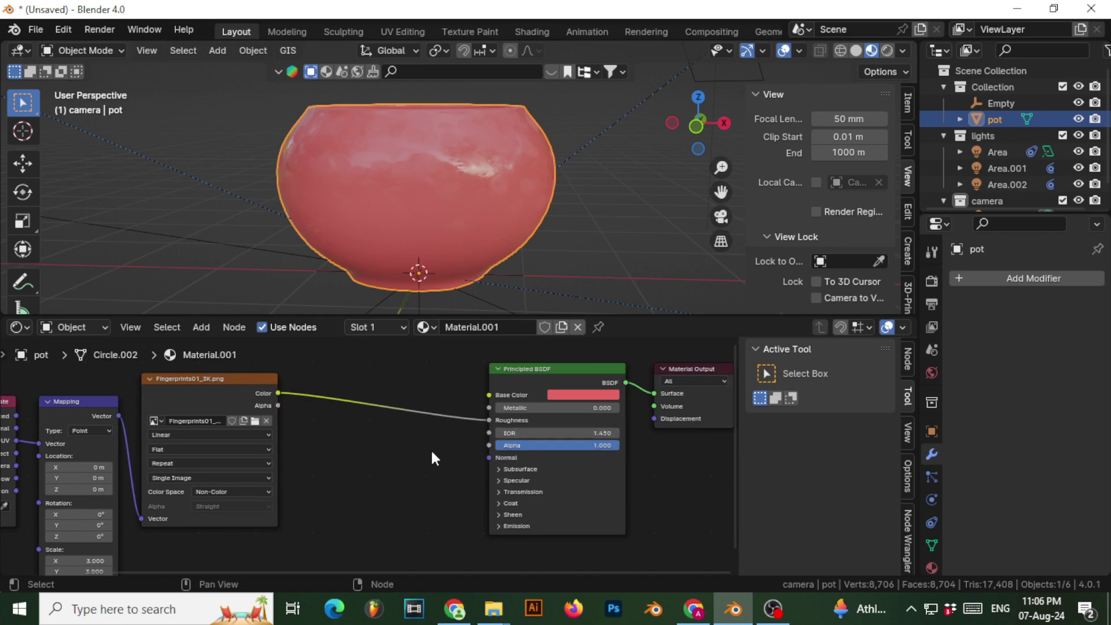
right_click(349, 438)
key(shift+a)
text(c)
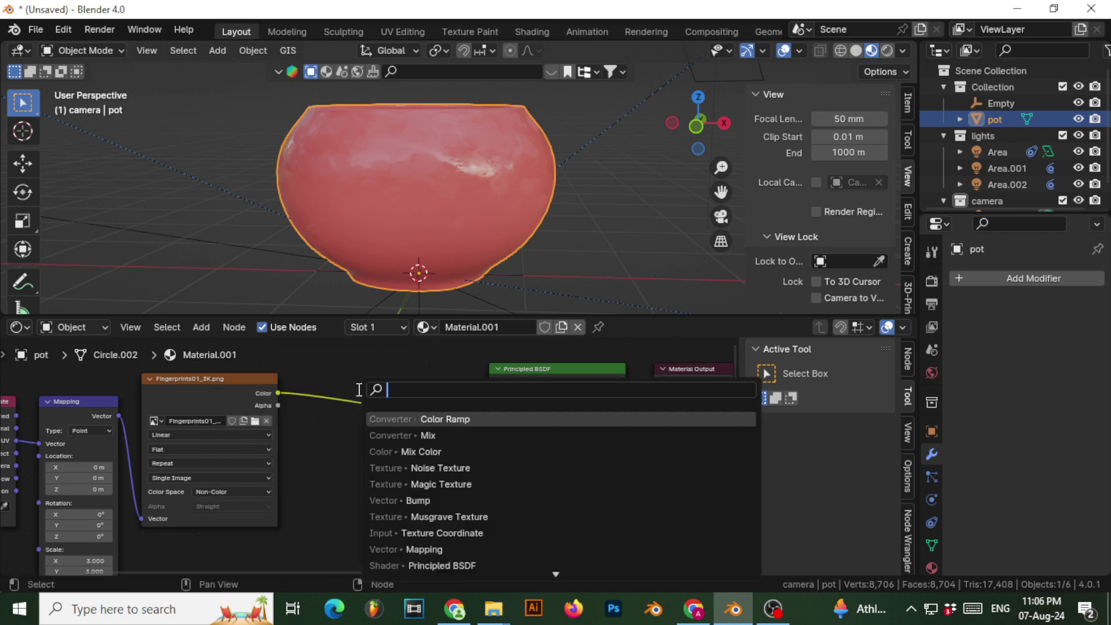
text(o)
key(Down)
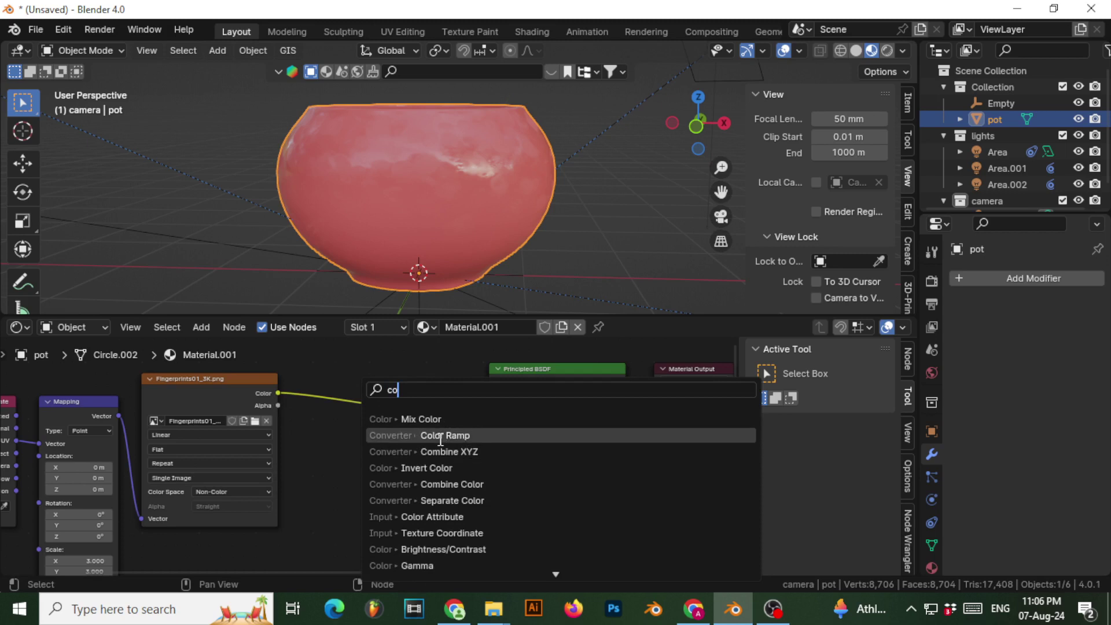
key(Return)
click(323, 404)
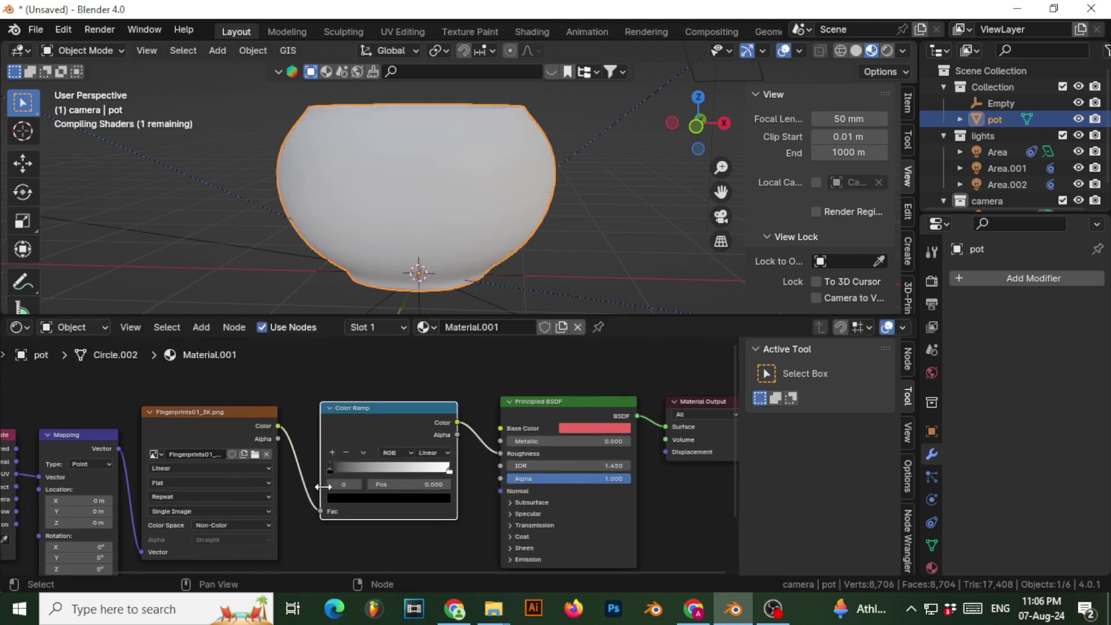
Step: Lighten the Color Ramp's black stop to light grey and check the roughness effect on the pot
mouse_move(332, 470)
mouse_down()
mouse_move(348, 479)
mouse_move(326, 478)
mouse_up()
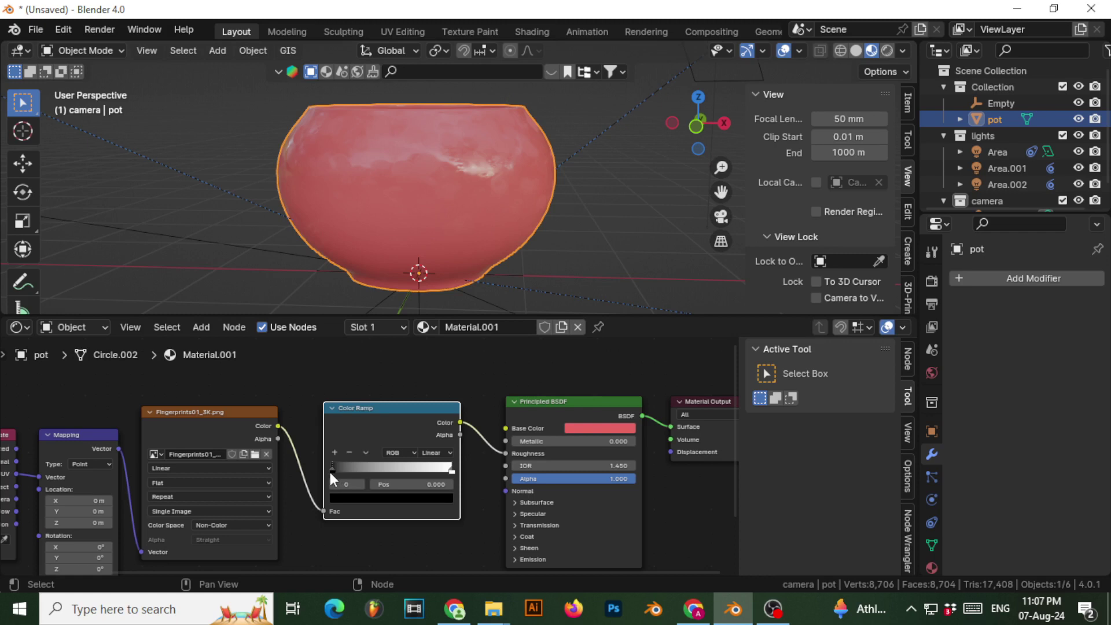
click(348, 498)
mouse_move(443, 346)
mouse_down()
mouse_move(444, 405)
mouse_move(444, 351)
mouse_up()
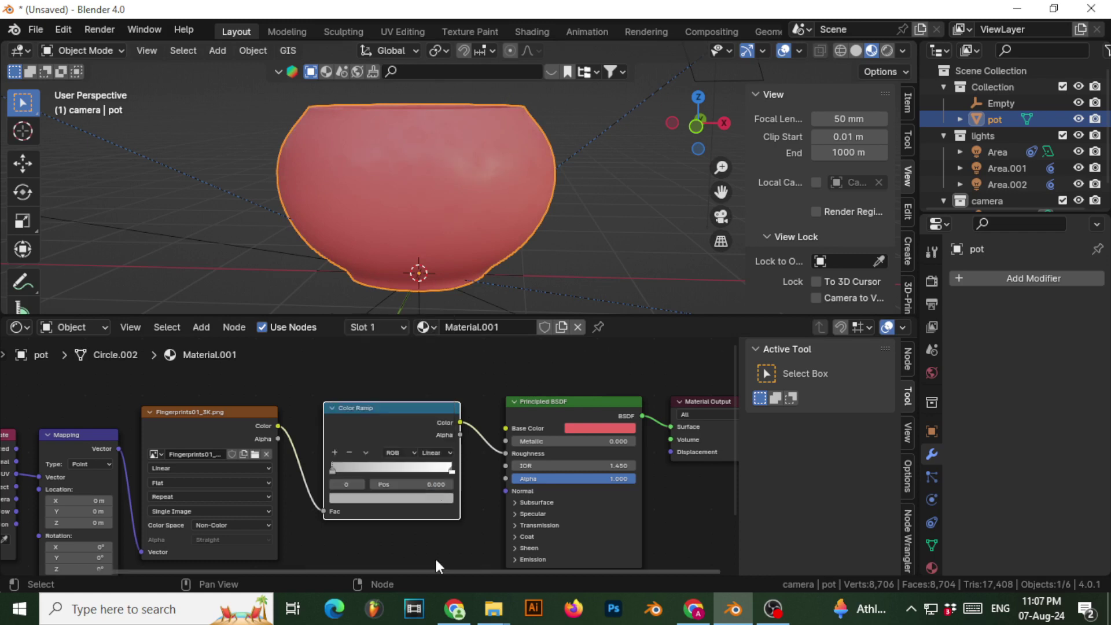
scroll(376, 185, up, 5)
scroll(391, 201, down, 2)
middle_drag(396, 204, 506, 200)
scroll(506, 200, down, 3)
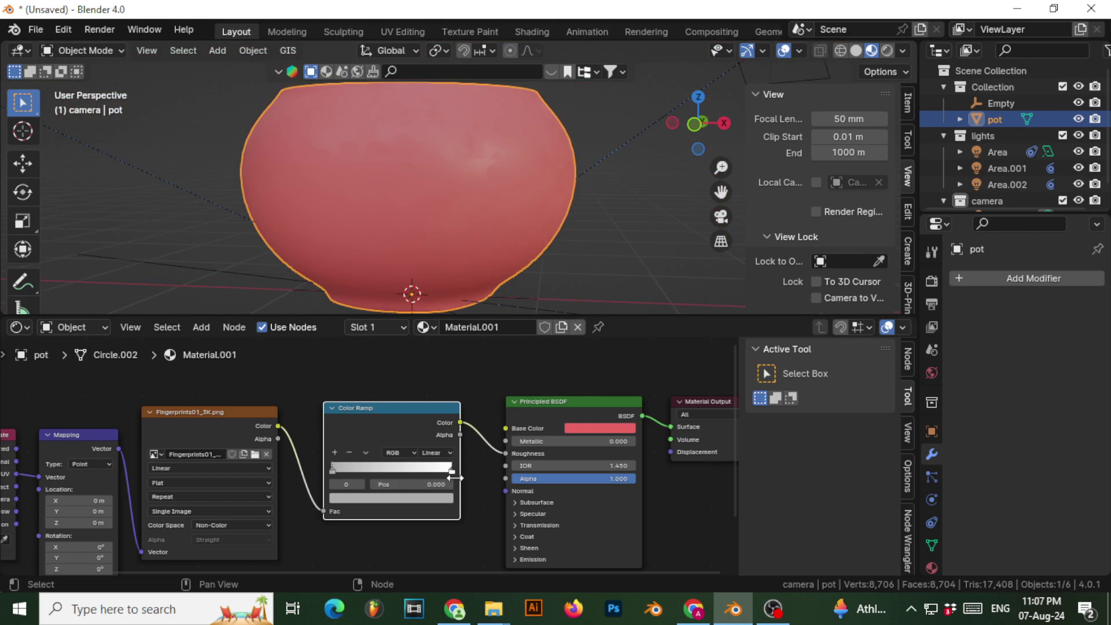
Step: Set the Color Ramp's white stop position to 0.986
click(452, 472)
drag(444, 471, 450, 471)
scroll(330, 142, down, 1)
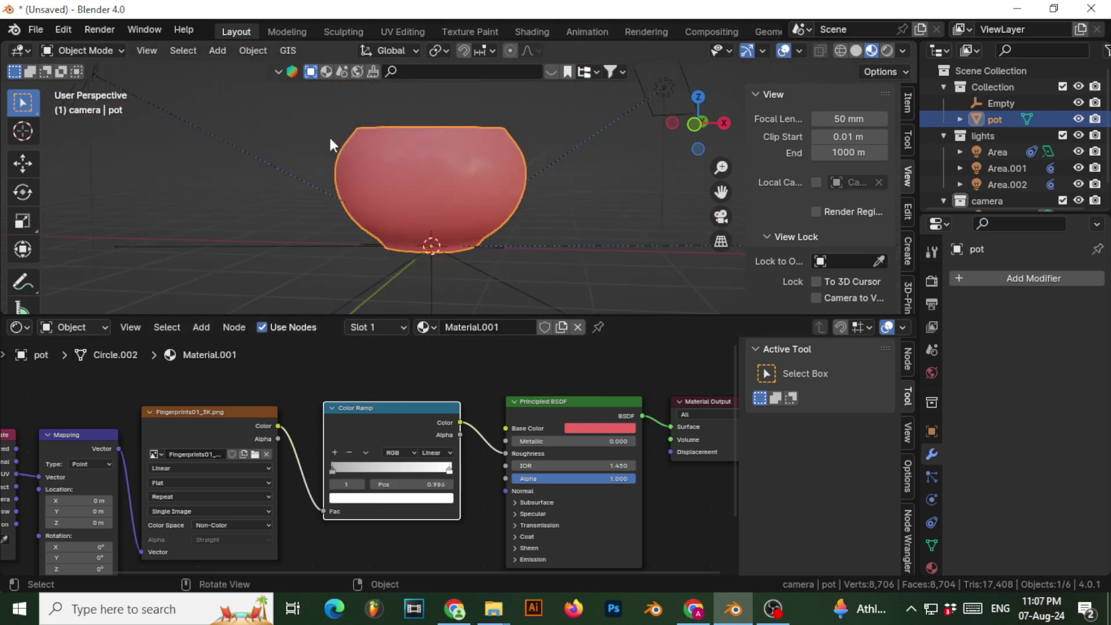
Step: Move the Texture Coordinate, Mapping, fingerprint image and Color Ramp nodes together farther from the Principled BSDF
middle_drag(230, 370, 241, 367)
scroll(283, 390, down, 2)
drag(154, 409, 308, 424)
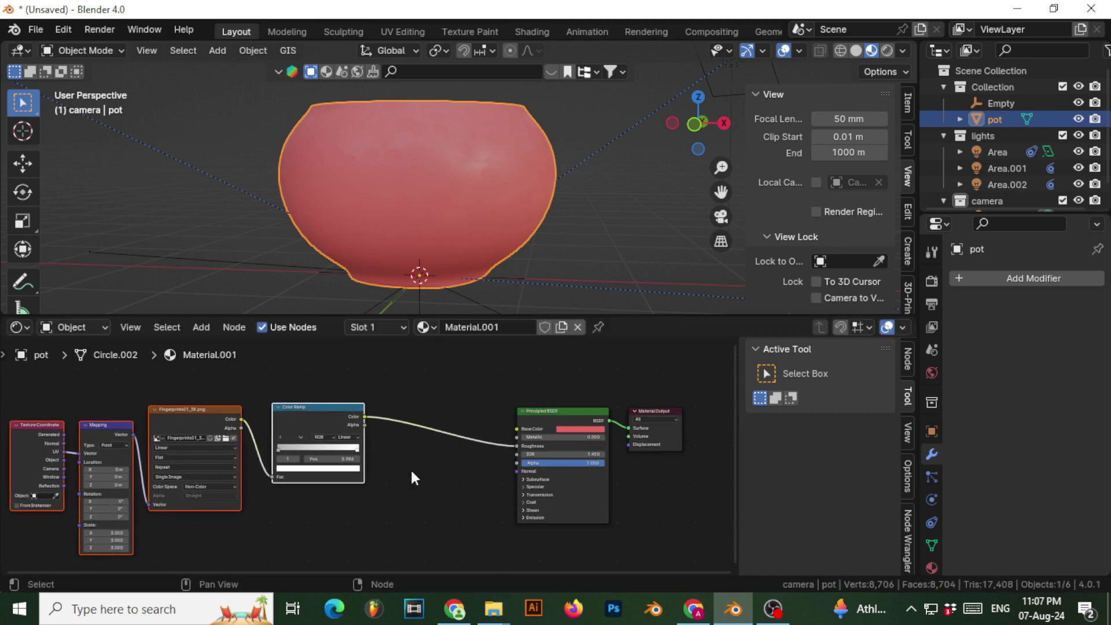
Step: Add a Bump node and place it below the link between the Color Ramp and the Principled BSDF
middle_drag(413, 477, 336, 447)
scroll(338, 449, up, 3)
click(318, 452)
key(shift+a)
key(shift+a)
click(321, 388)
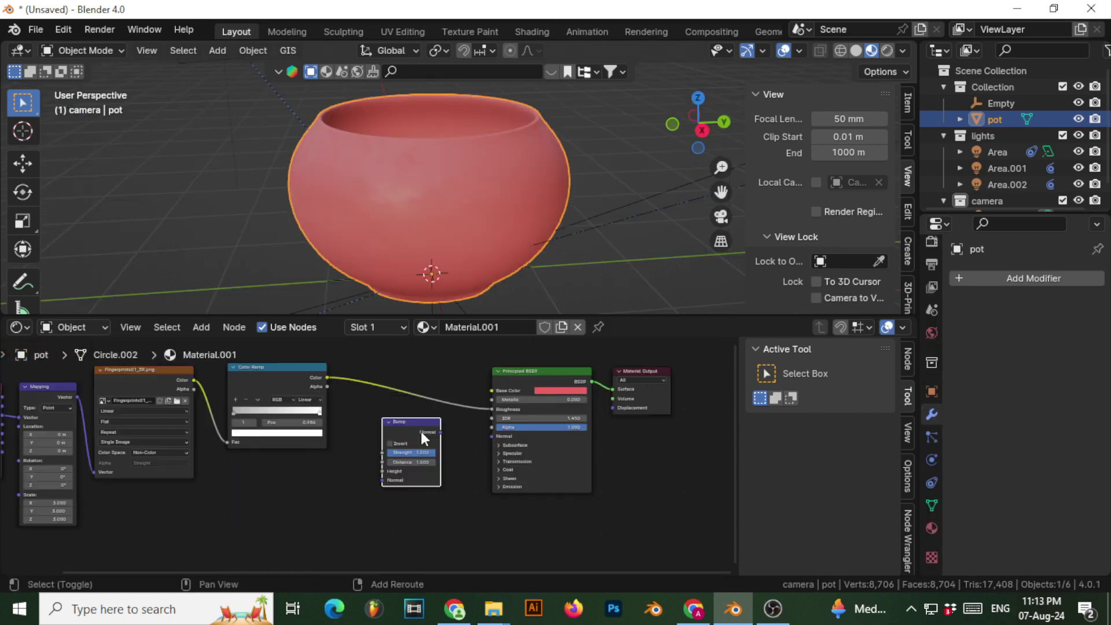
scroll(359, 457, up, 2)
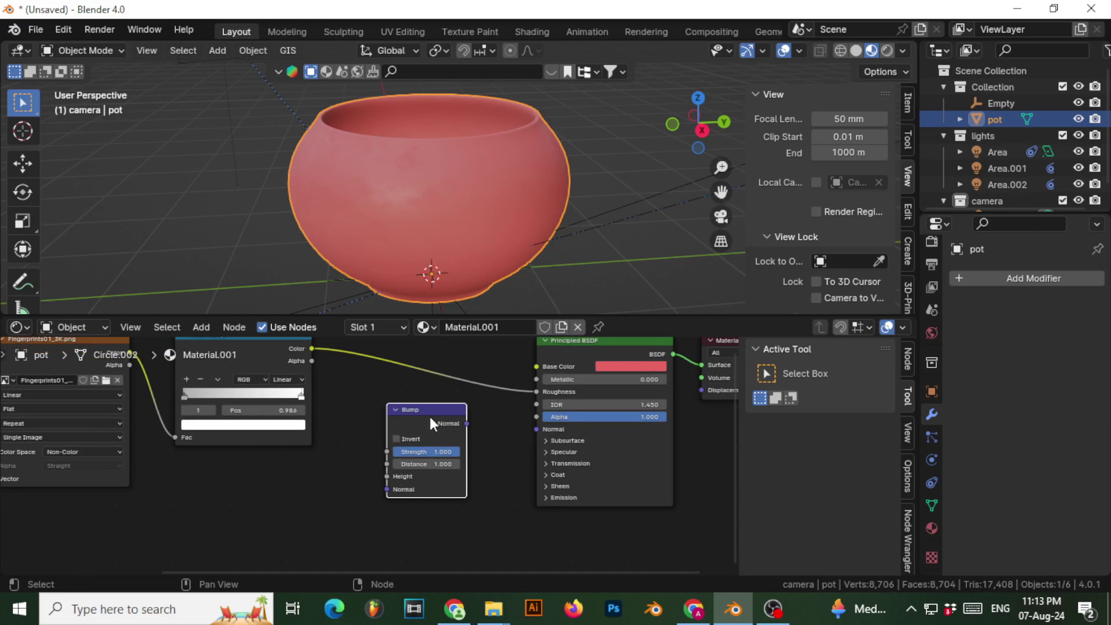
drag(426, 419, 443, 428)
Step: Connect the Bump's Normal output to the Principled BSDF's Normal input and the fingerprint image's Color output to the Bump's Height
ctrl+scroll(360, 484, down, 2)
middle_drag(285, 393, 310, 417)
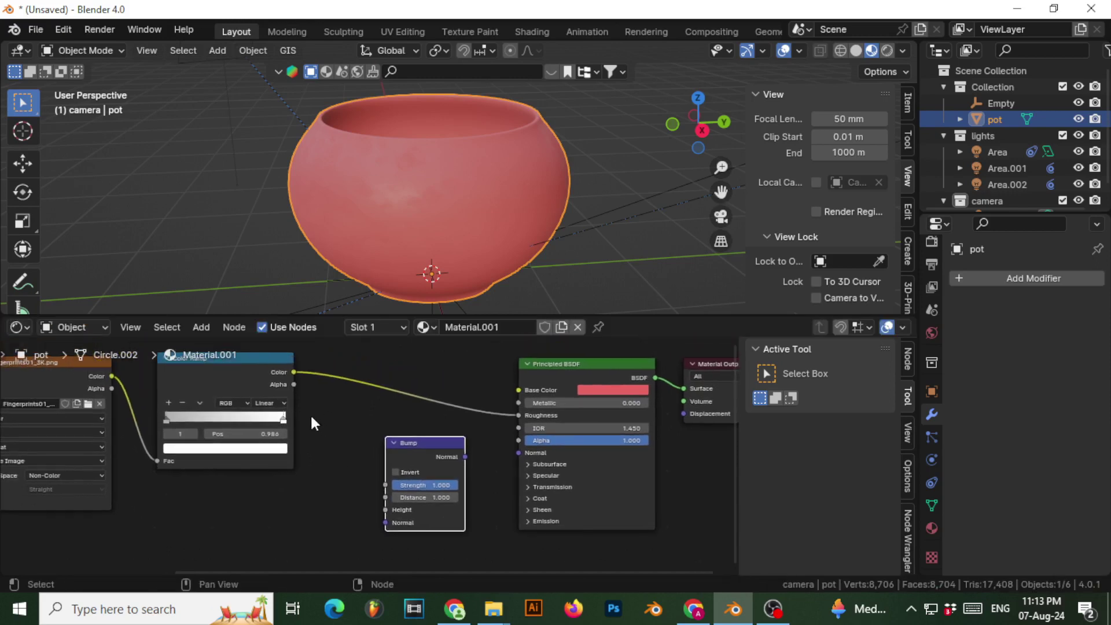
drag(466, 457, 519, 452)
ctrl+scroll(445, 463, up, 3)
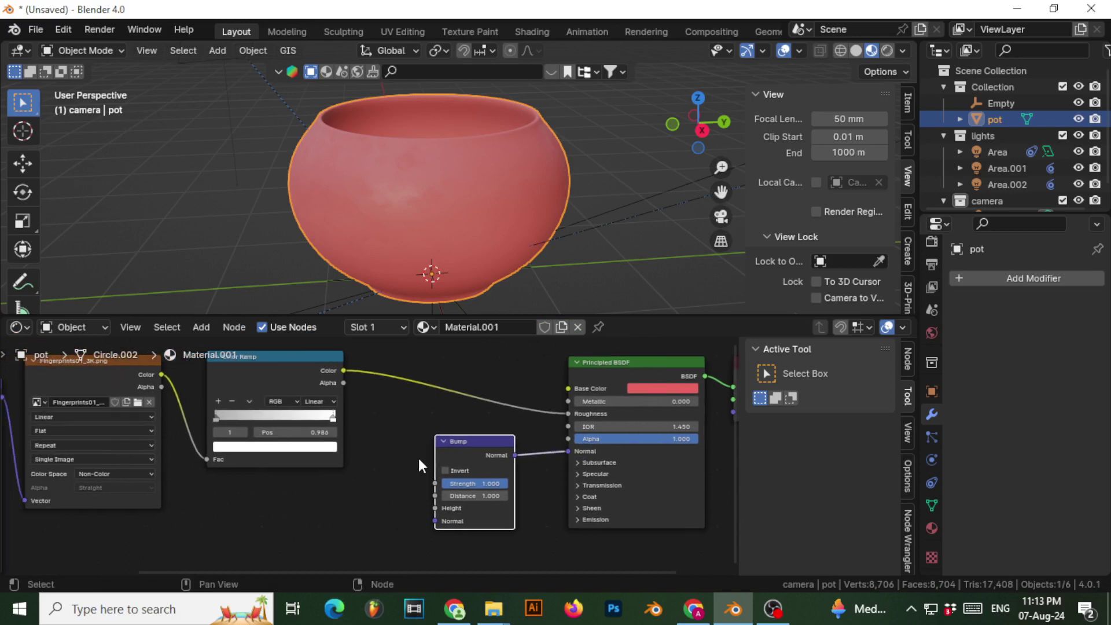
middle_drag(117, 398, 134, 402)
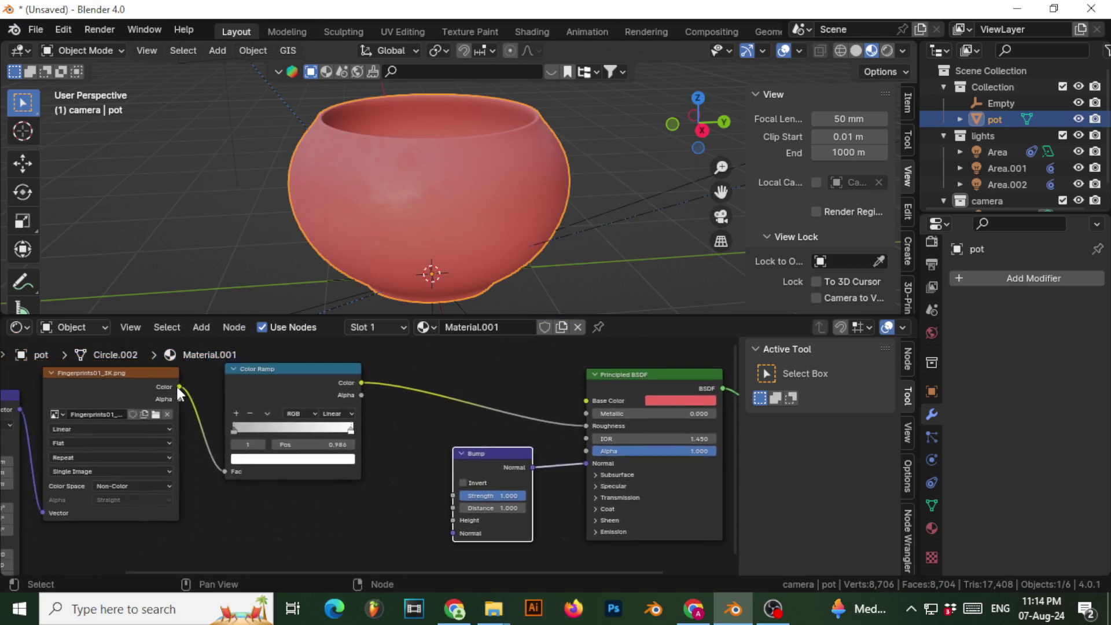
drag(180, 386, 453, 520)
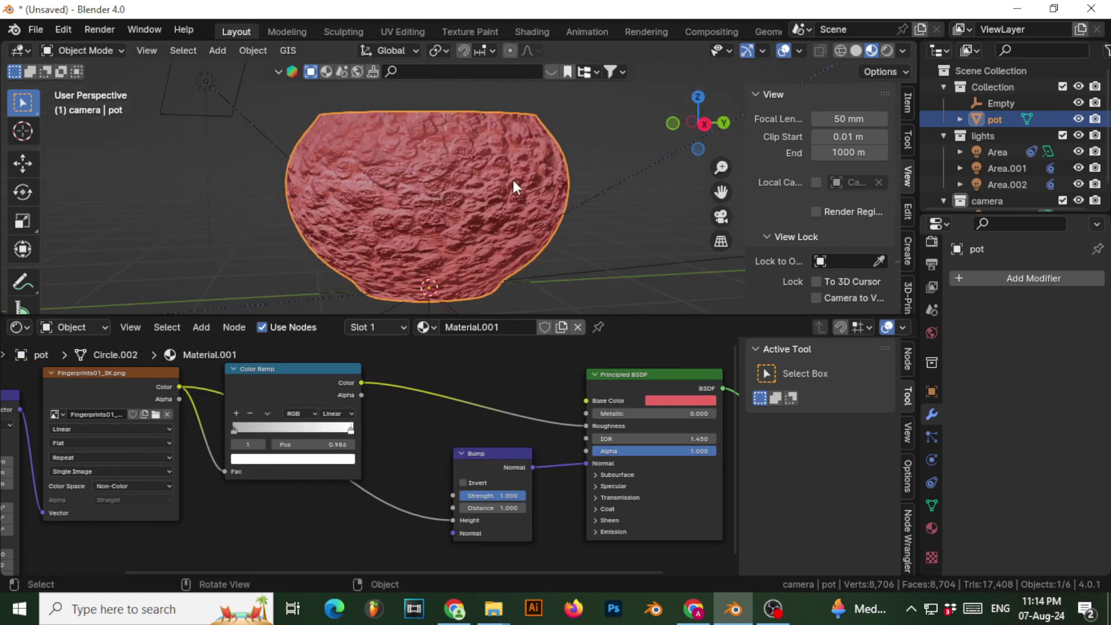
Step: Examine the bump relief on the pot's surface from several angles and close up
scroll(509, 179, up, 3)
scroll(454, 162, down, 3)
scroll(453, 162, up, 3)
middle_drag(436, 159, 421, 196)
scroll(422, 197, down, 4)
scroll(545, 504, up, 2)
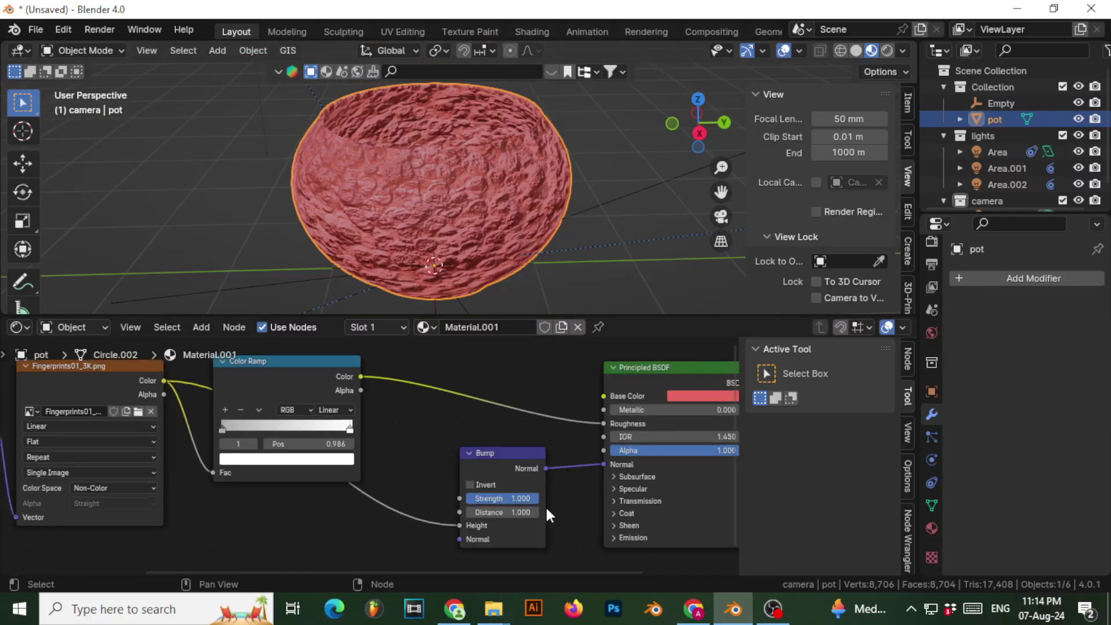
middle_drag(603, 474, 527, 421)
scroll(523, 446, up, 3)
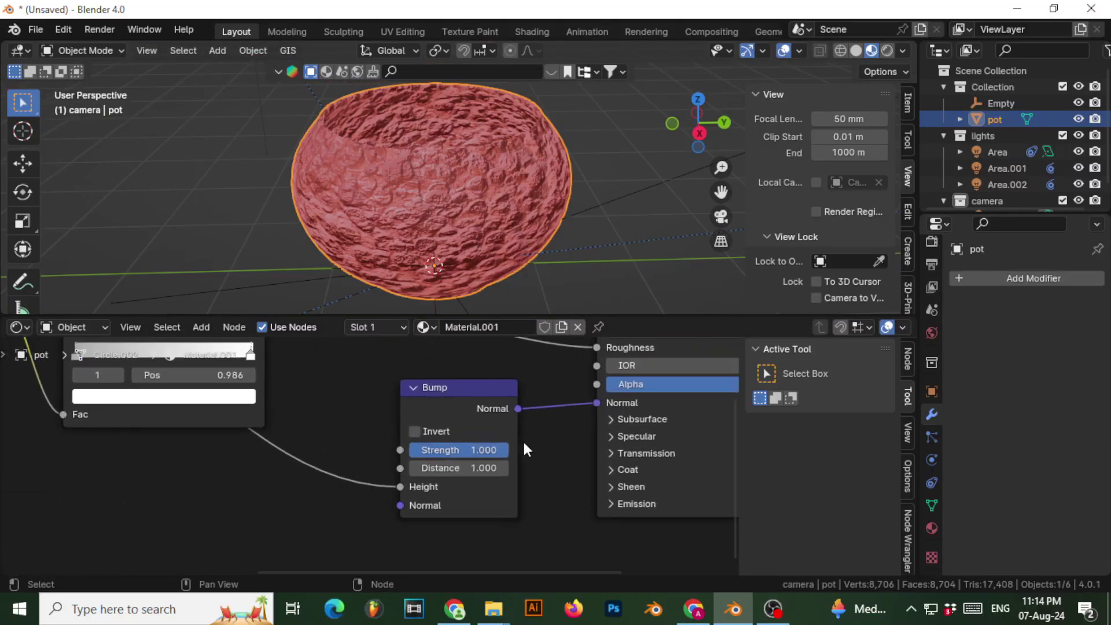
mouse_move(454, 218)
middle_down()
mouse_move(445, 147)
mouse_move(460, 204)
middle_up()
scroll(384, 123, up, 4)
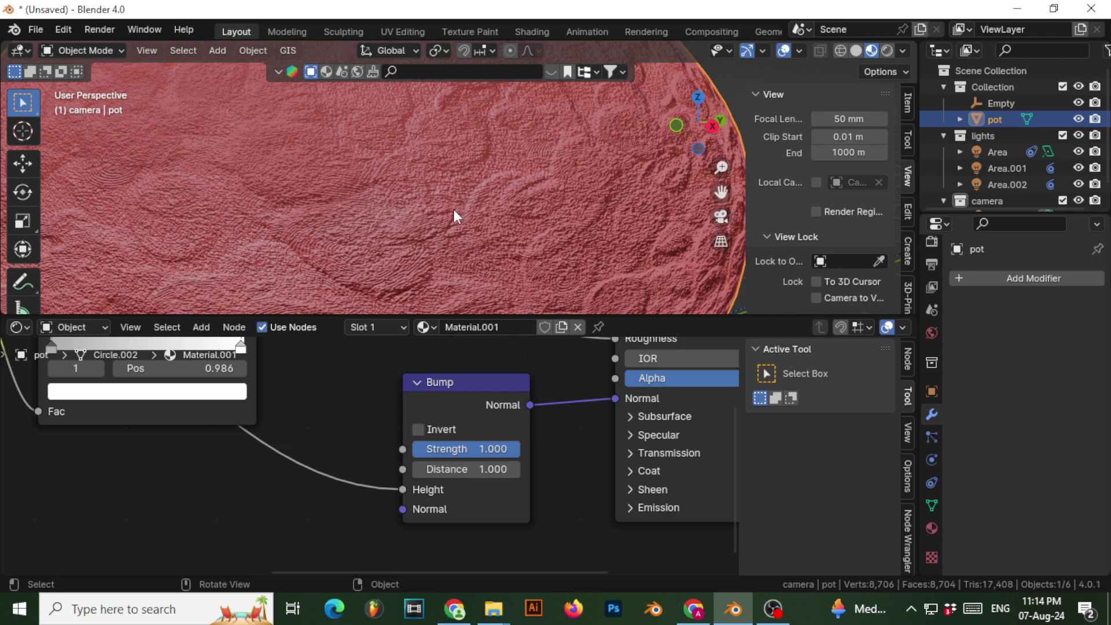
Step: Lower the Bump node's strength to 0.158 and on to 0.117 while checking the pot's surface
drag(464, 455, 420, 454)
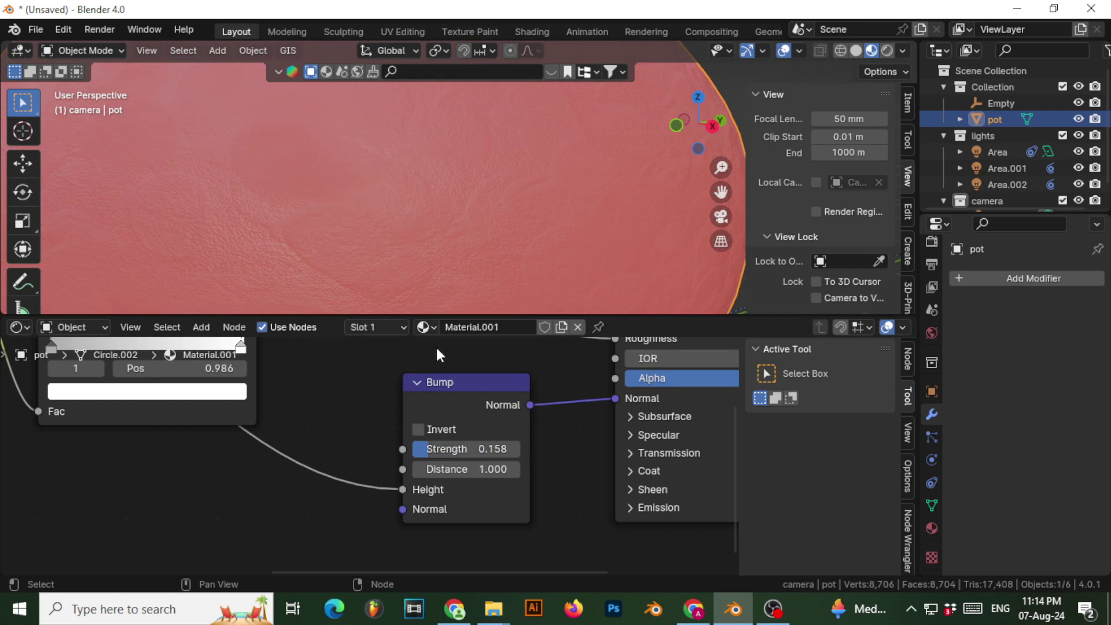
scroll(391, 170, down, 5)
scroll(405, 156, up, 3)
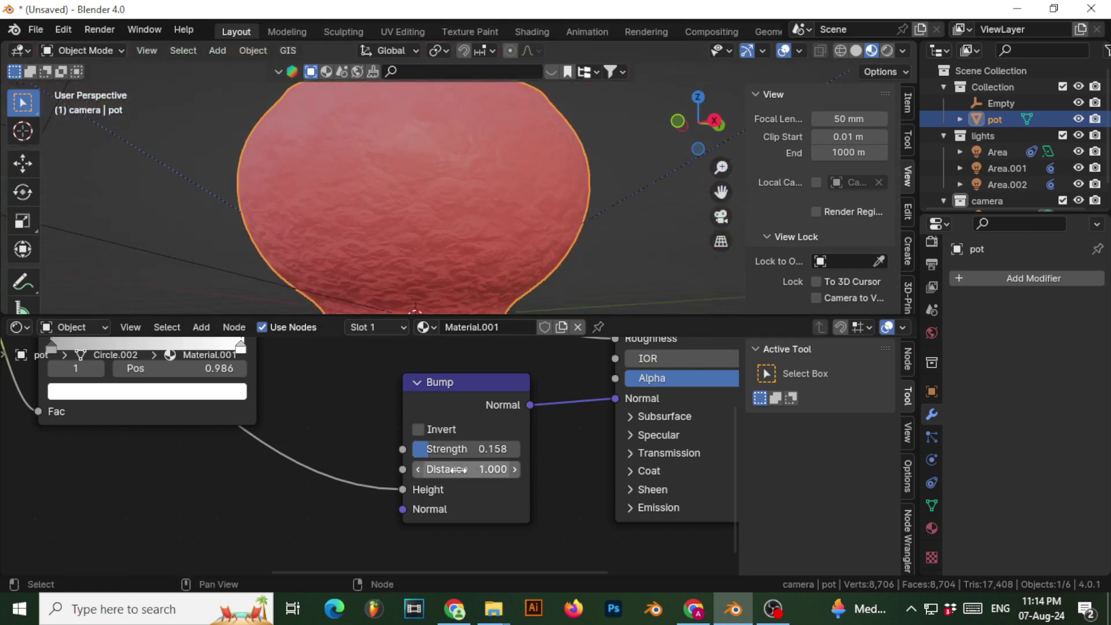
drag(451, 449, 437, 450)
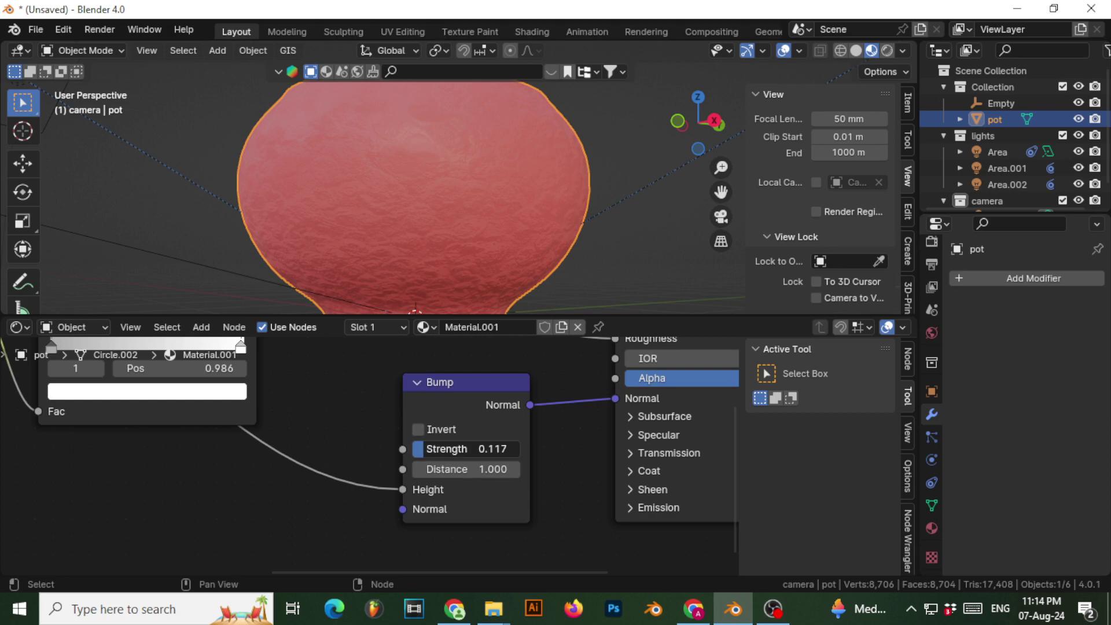
middle_drag(384, 191, 375, 147)
scroll(377, 154, up, 4)
scroll(382, 164, down, 3)
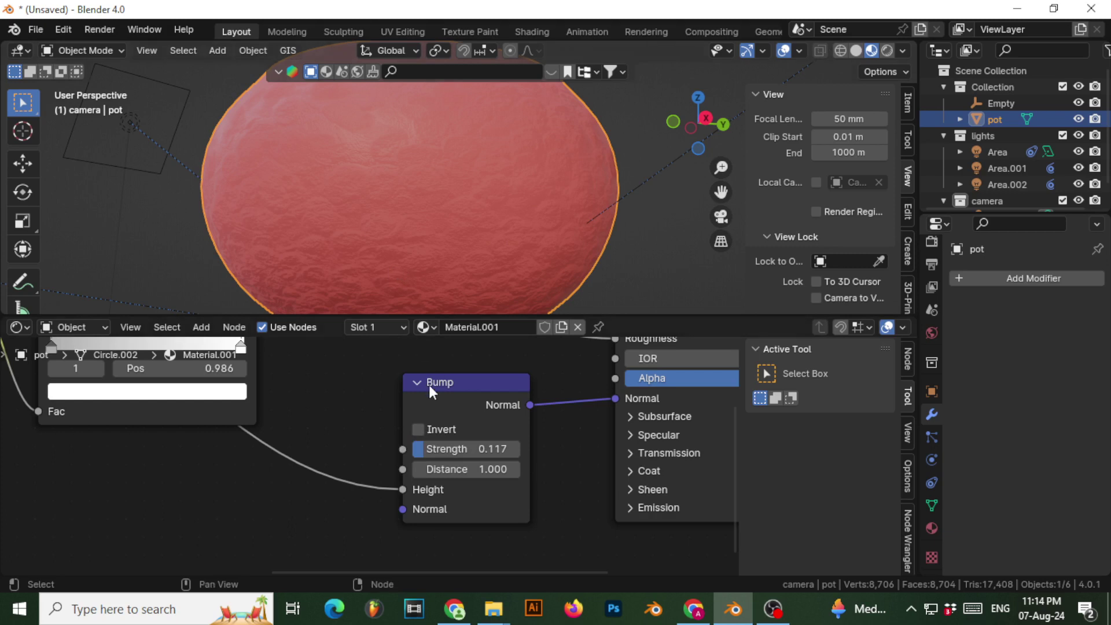
Step: Enable Invert on the Bump node and inspect the inverted relief around the pot
click(418, 429)
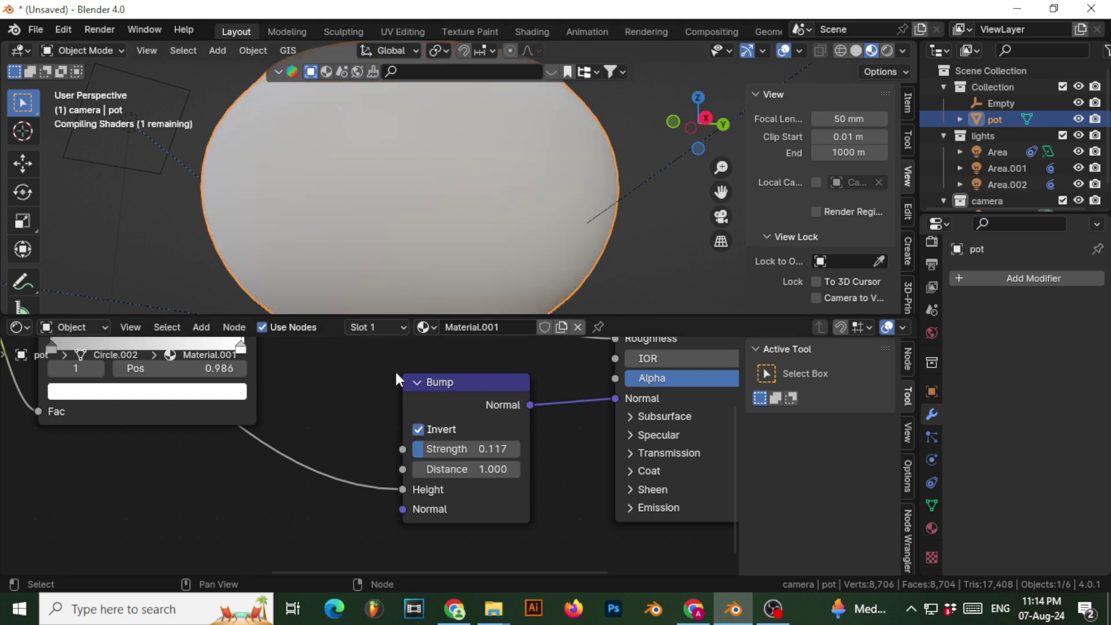
middle_drag(372, 246, 401, 268)
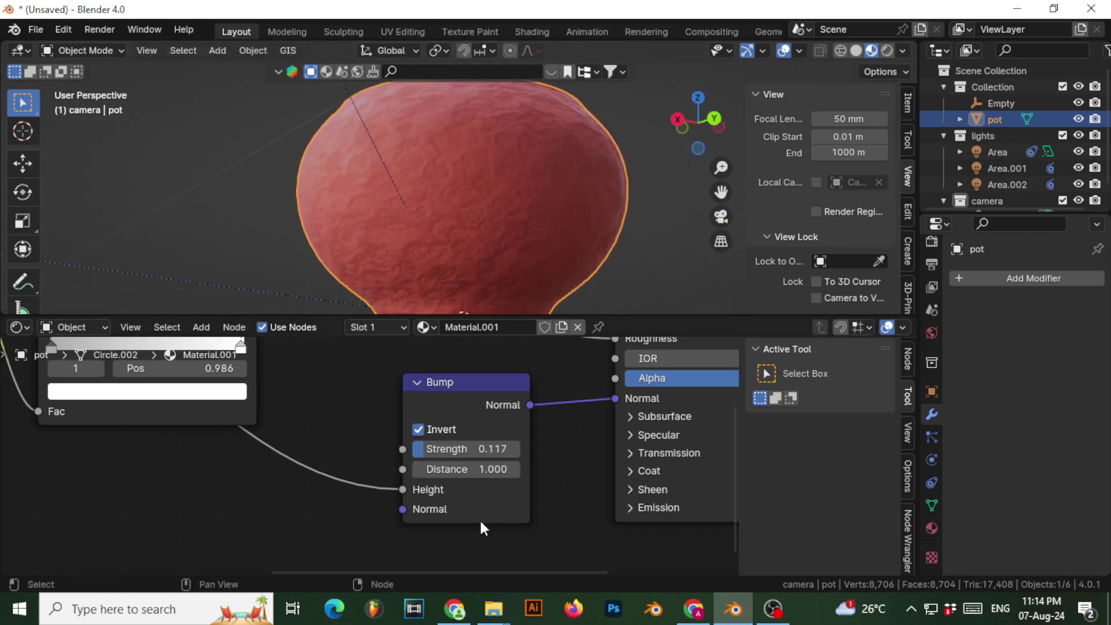
scroll(457, 527, up, 1)
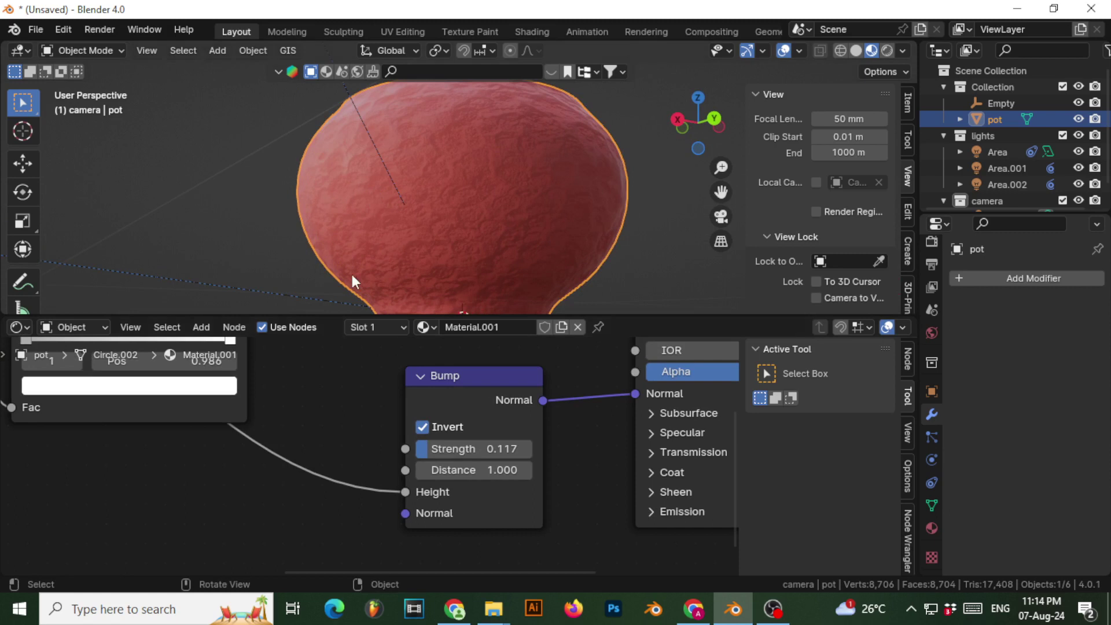
scroll(387, 214, up, 3)
middle_drag(400, 212, 450, 202)
scroll(443, 231, down, 3)
scroll(450, 202, up, 3)
scroll(452, 200, down, 2)
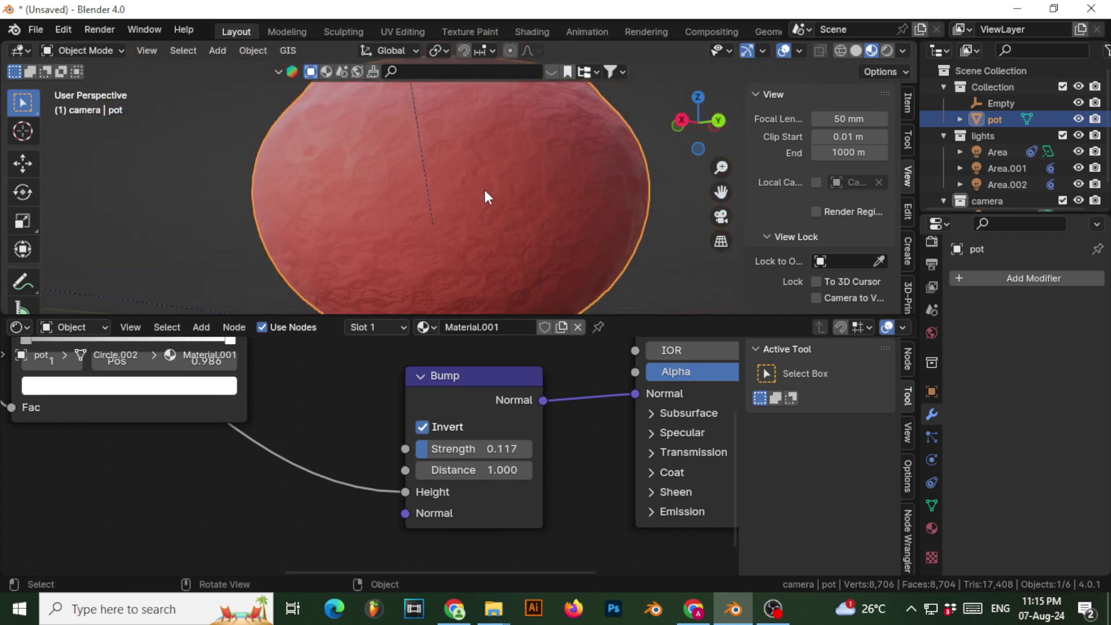
middle_drag(546, 228, 520, 198)
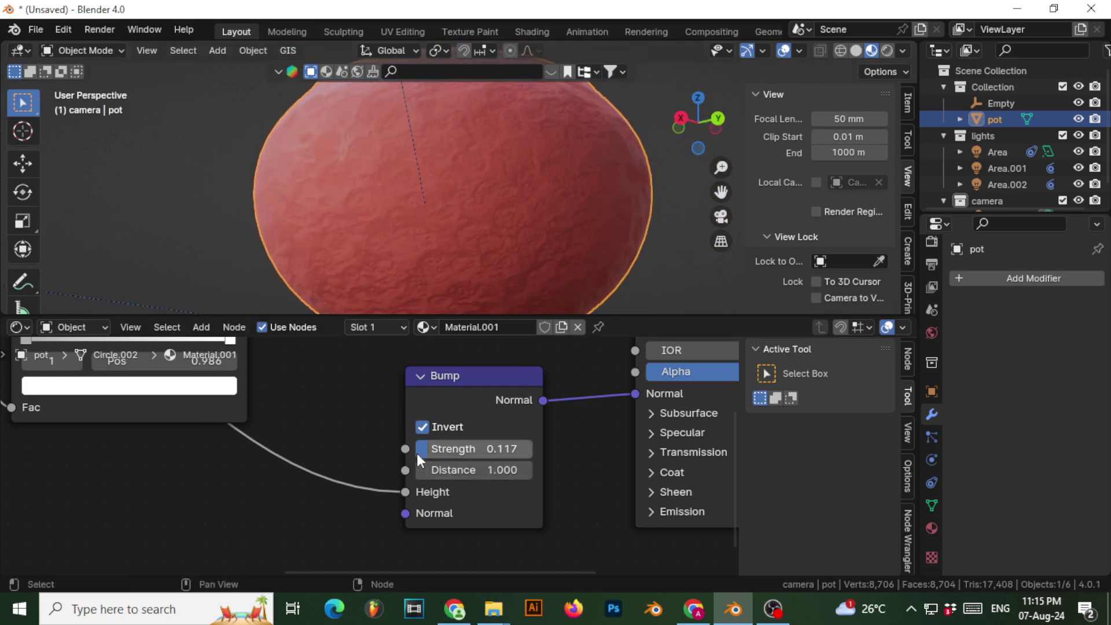
Step: Set the Bump node's strength to 0.100 and check the subtler relief on the pot
drag(417, 450, 409, 450)
mouse_move(474, 449)
mouse_down()
mouse_move(458, 450)
mouse_move(487, 449)
mouse_up()
middle_drag(248, 107, 359, 210)
scroll(382, 215, up, 3)
scroll(393, 227, up, 2)
scroll(359, 211, down, 3)
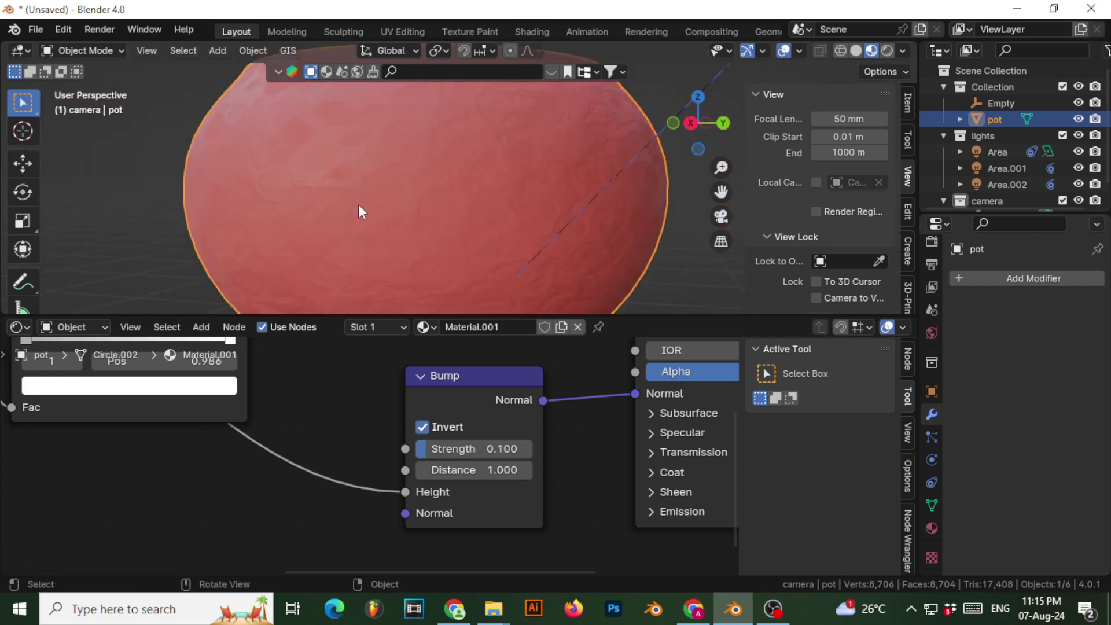
scroll(425, 224, up, 2)
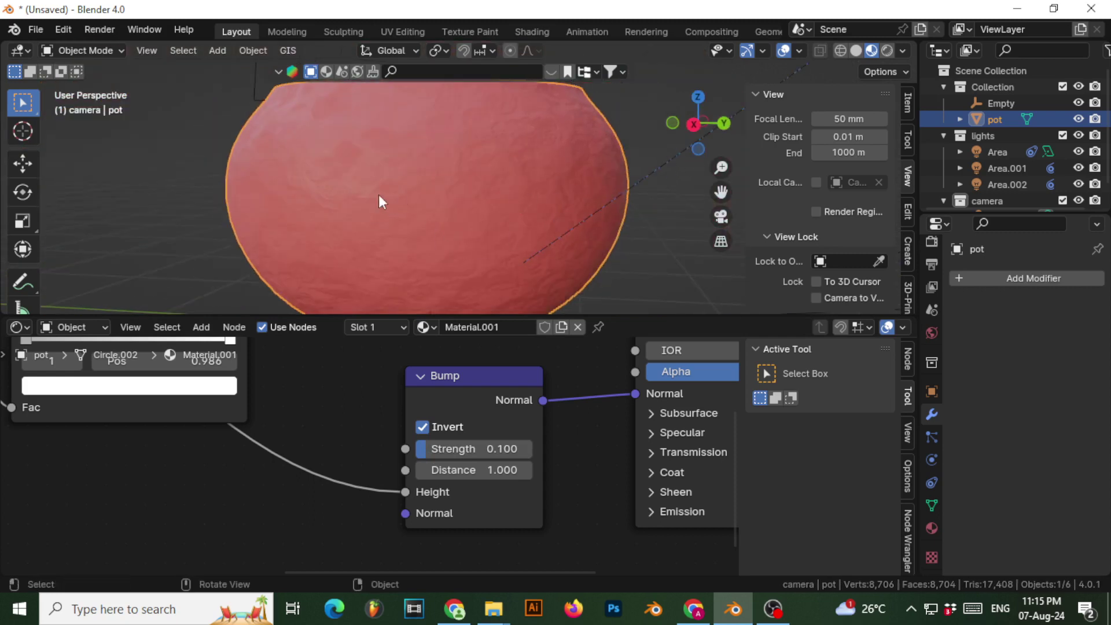
scroll(380, 200, down, 2)
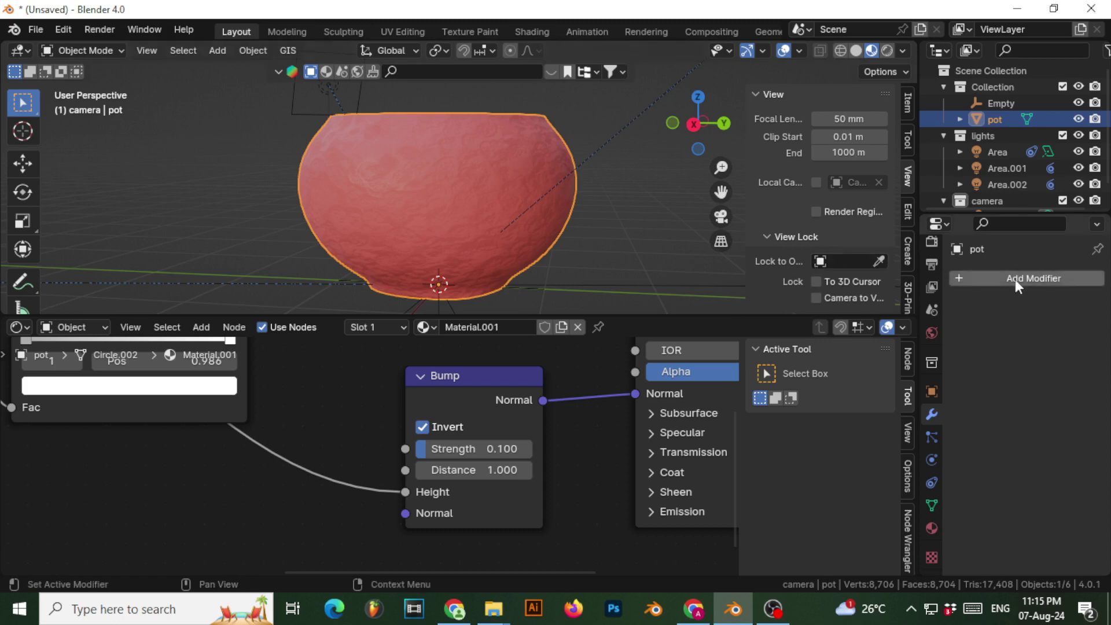
Step: Add a Displace modifier to the pot and check its effect on the shape
click(985, 281)
click(954, 284)
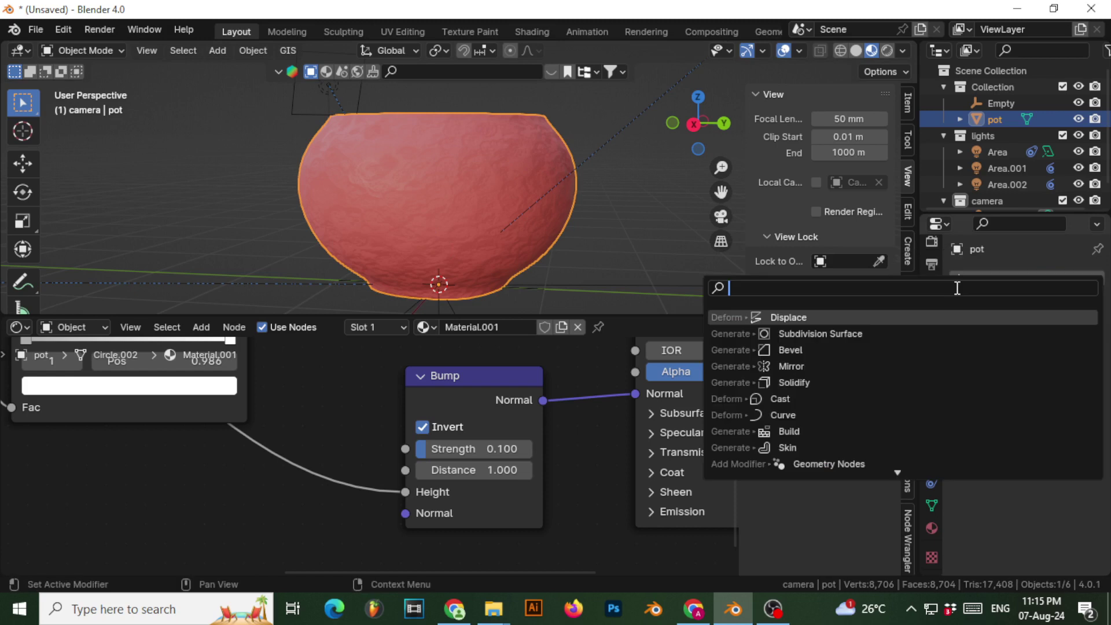
click(781, 317)
scroll(464, 206, down, 3)
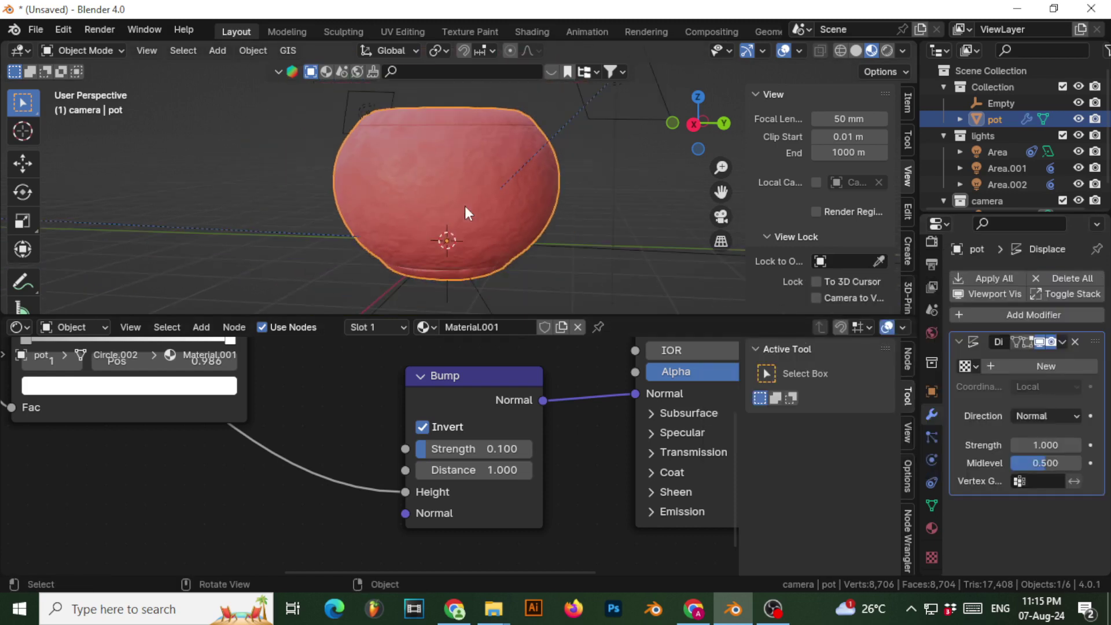
scroll(390, 180, up, 1)
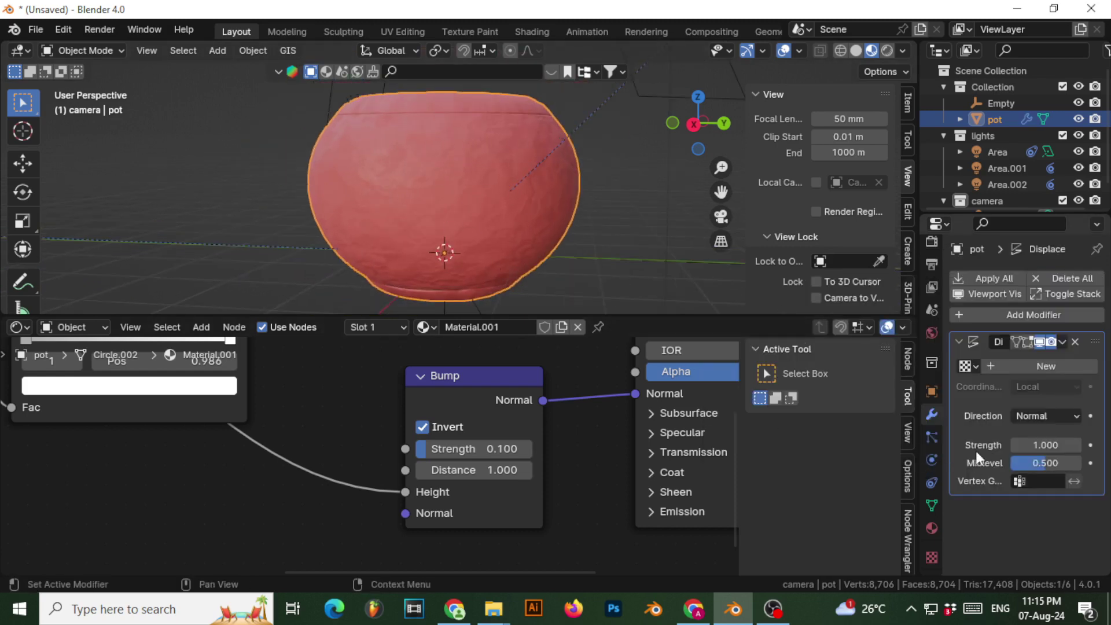
Step: Create a new texture for the Displace modifier and name it "clay"
click(931, 559)
click(1031, 303)
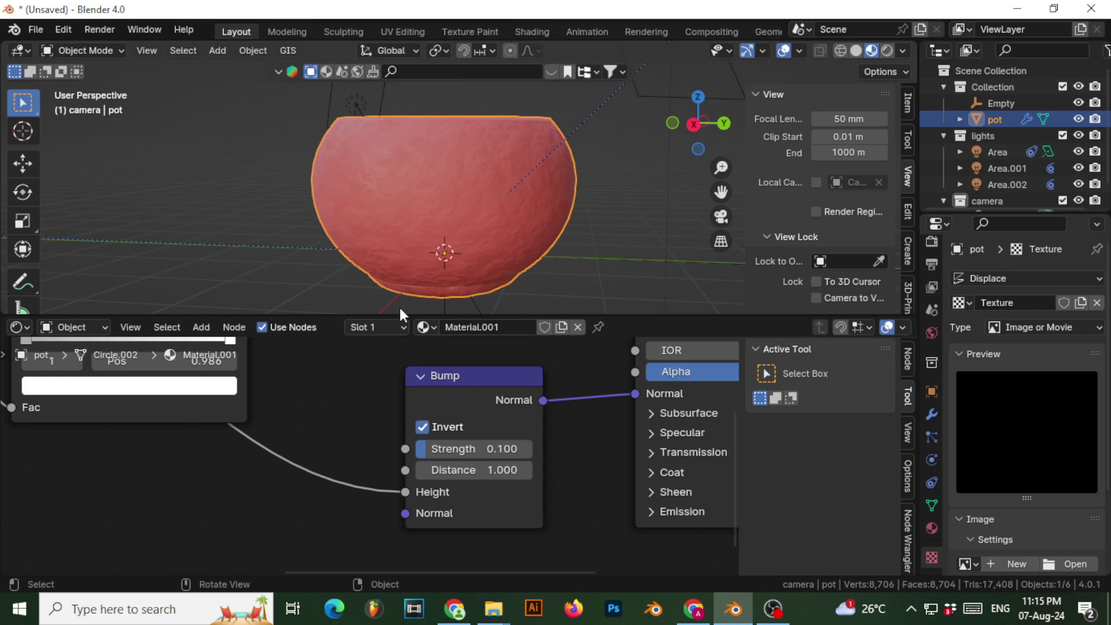
double_click(1009, 301)
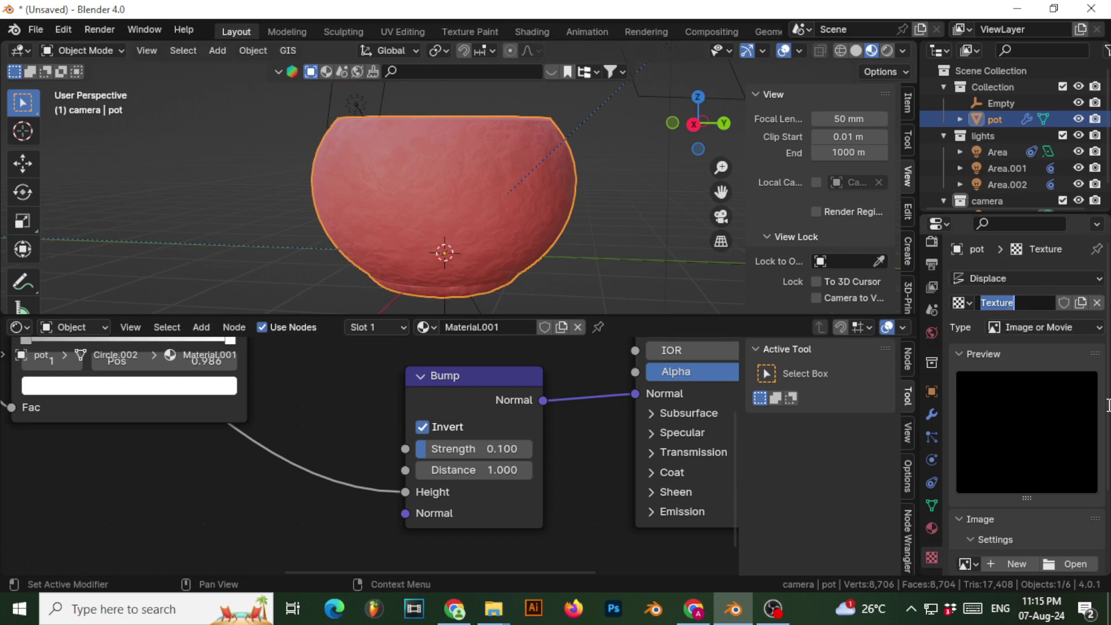
text(clay)
key(Return)
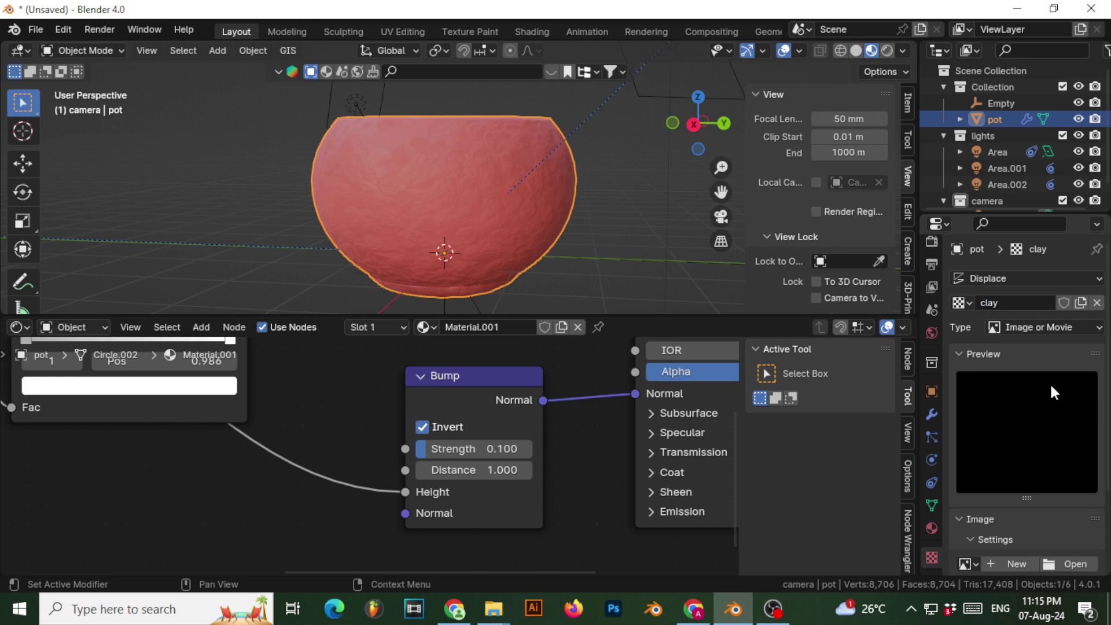
Step: Change the clay texture's type to Clouds and return to the Displace modifier's settings
click(1036, 328)
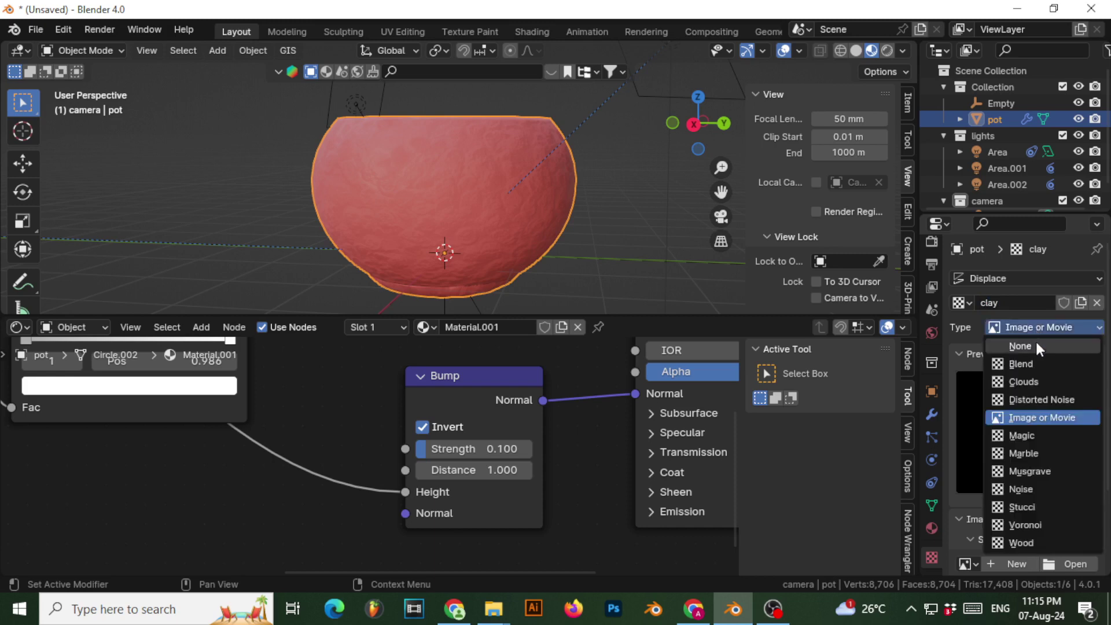
click(1020, 385)
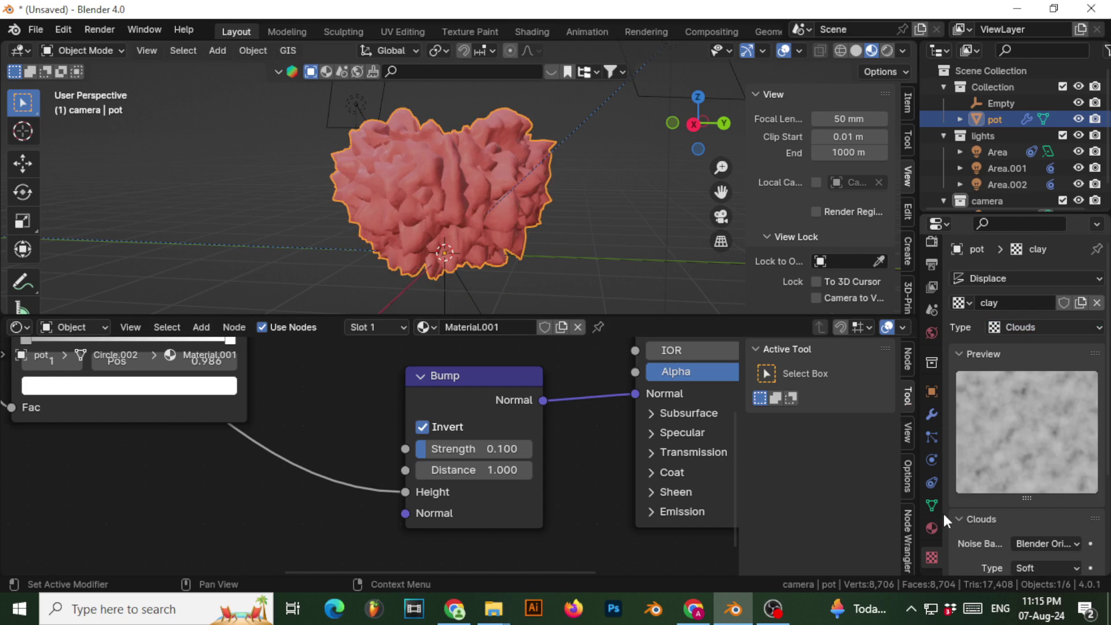
click(931, 413)
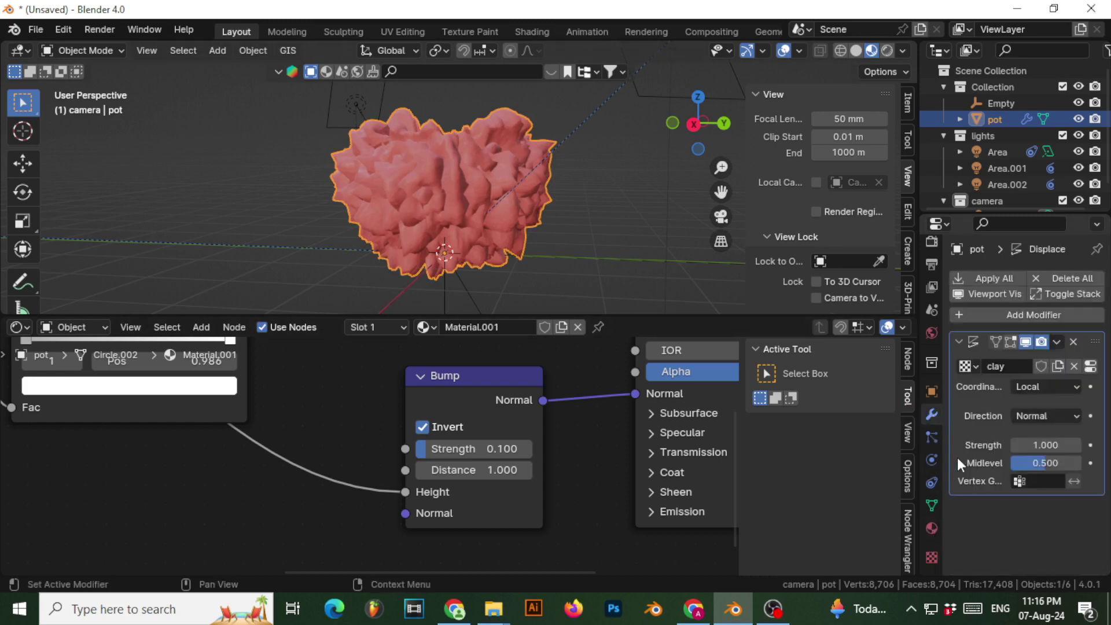
Step: Set the Displace modifier's strength to 0.05 and check the pot's surface up close
drag(1046, 445, 1021, 445)
click(1045, 445)
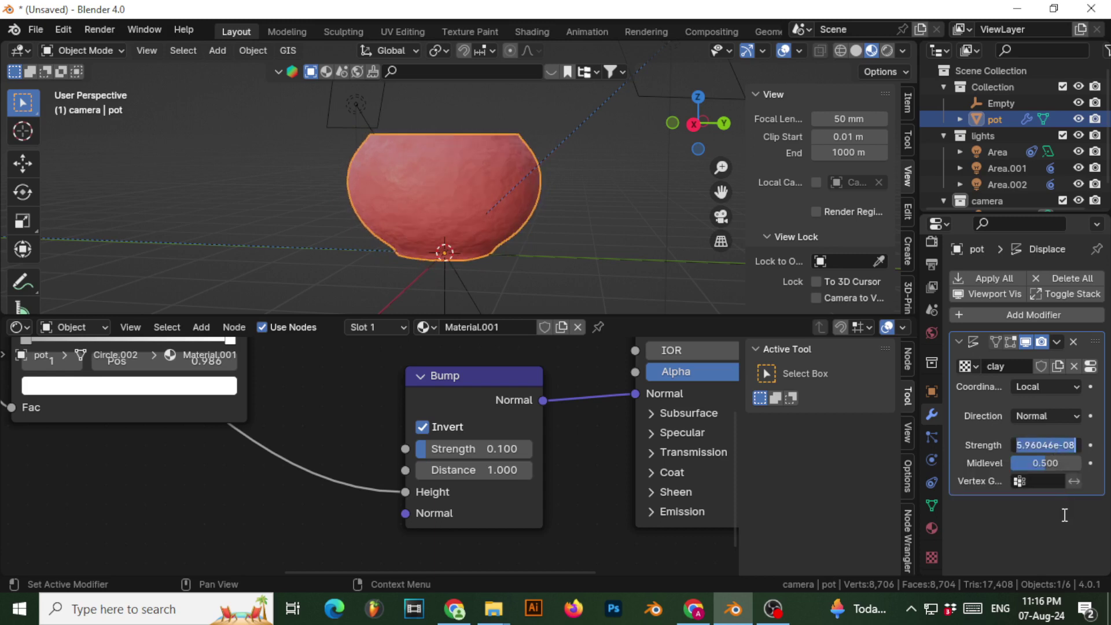
text(0.05)
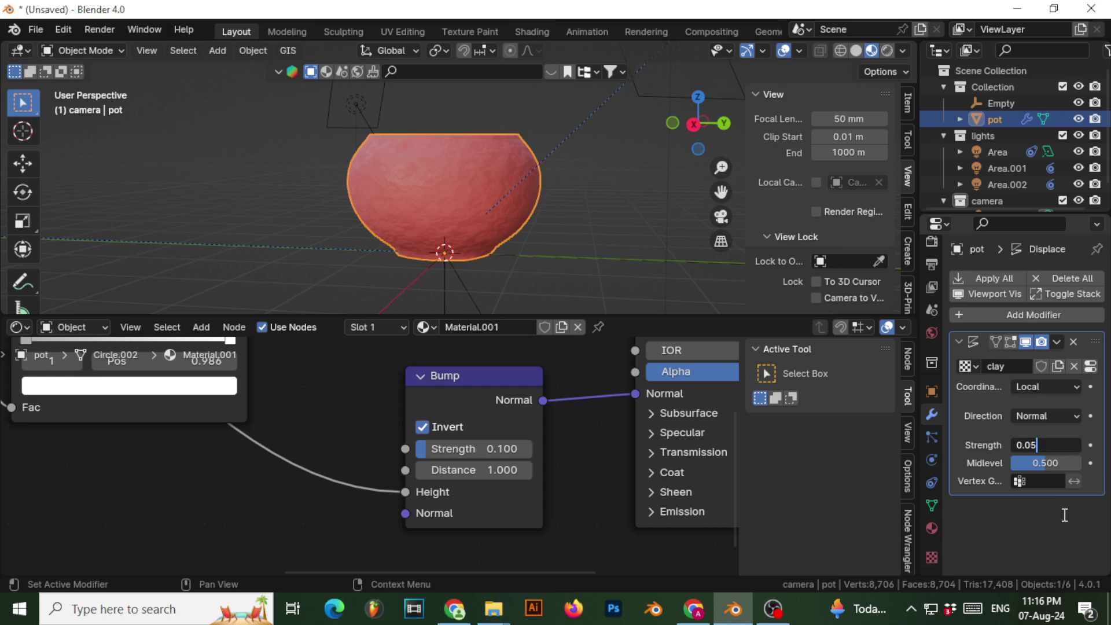
key(Return)
scroll(400, 201, up, 4)
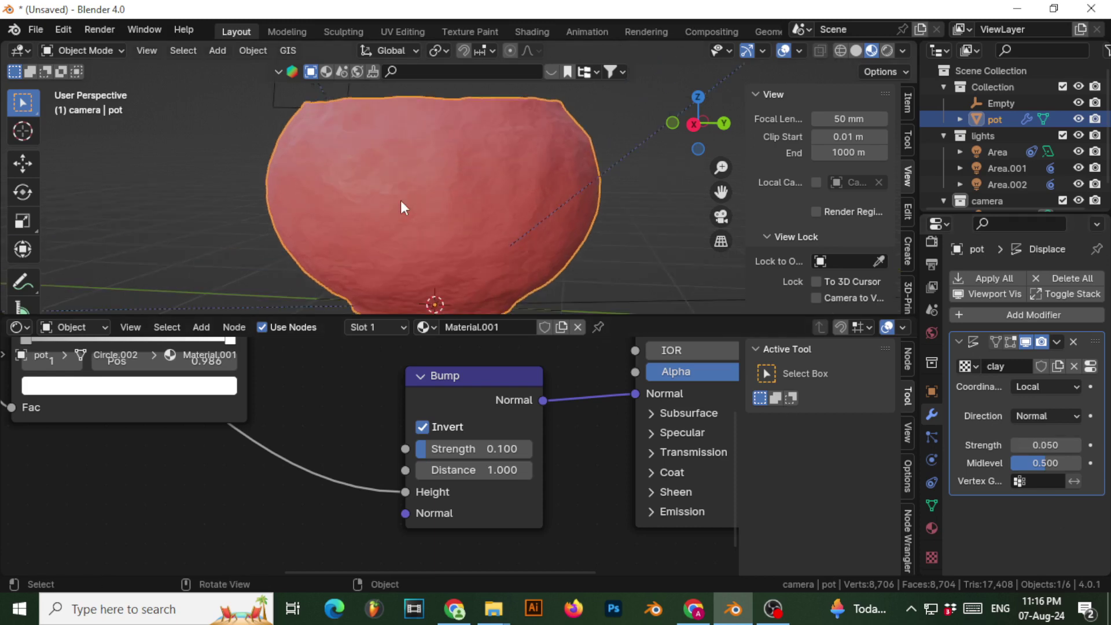
scroll(415, 204, down, 2)
scroll(420, 179, up, 1)
middle_drag(422, 172, 440, 193)
Step: Set the Displace modifier's strength to 0.04 and check the pot's shape from the side
click(1071, 445)
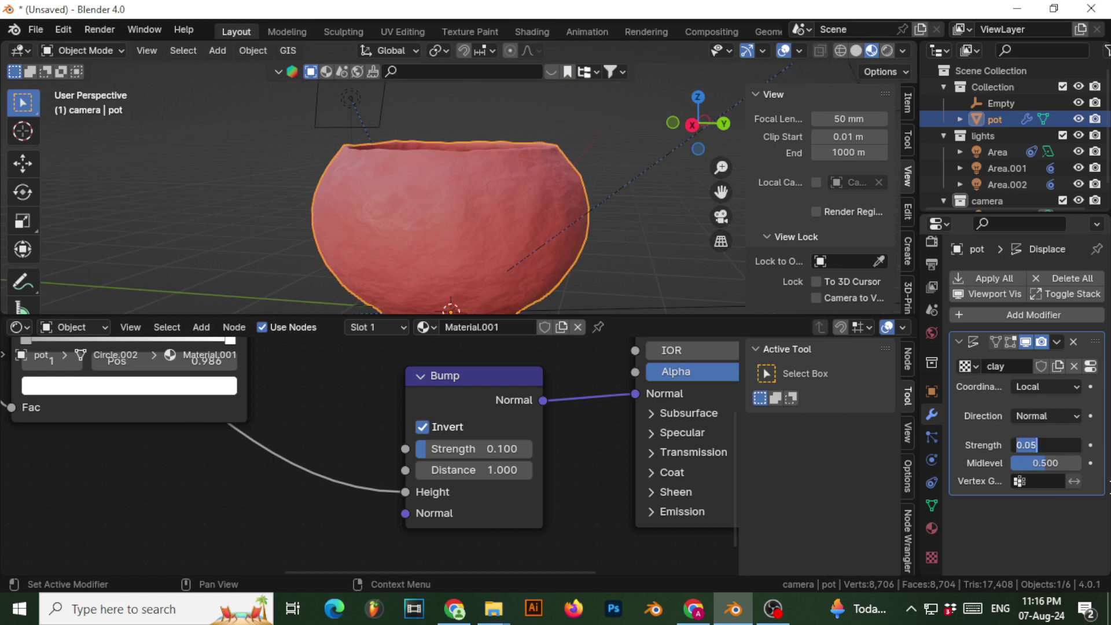
text(0.05)
key(Return)
scroll(455, 217, down, 3)
scroll(455, 217, up, 3)
mouse_move(453, 214)
middle_down()
mouse_move(447, 230)
mouse_move(459, 206)
mouse_move(467, 224)
mouse_move(458, 229)
mouse_move(456, 203)
mouse_move(474, 223)
mouse_move(466, 217)
middle_up()
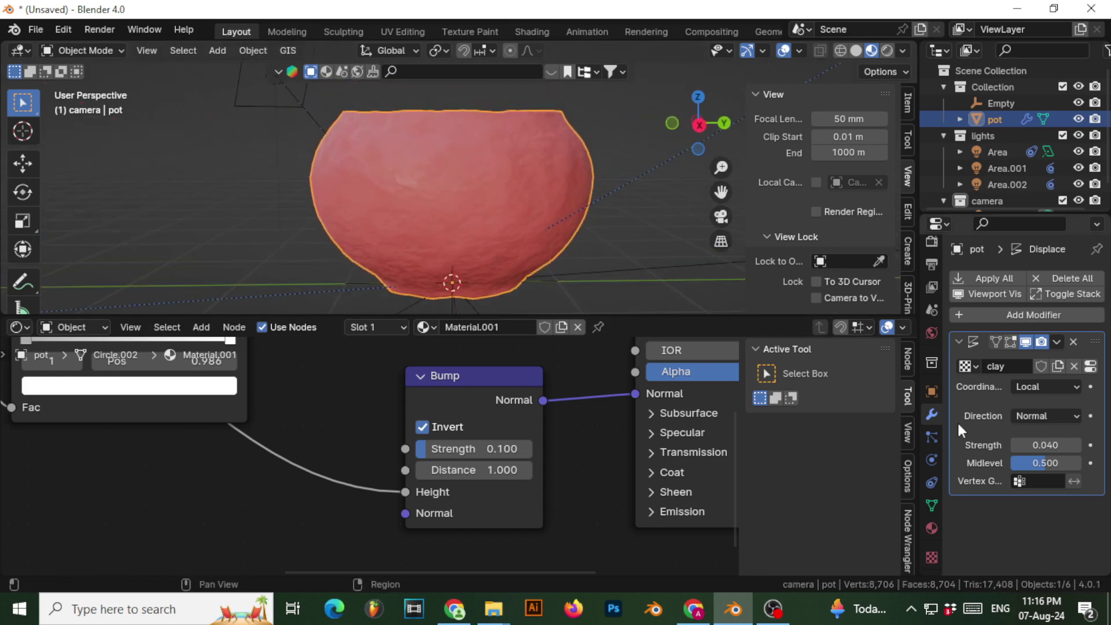
Step: Toggle the Displace modifier's viewport display repeatedly to compare the pot with and without displacement, leaving it enabled
click(1025, 342)
click(1027, 341)
click(1027, 341)
click(1027, 341)
click(1027, 341)
click(1026, 341)
click(1027, 341)
click(1026, 341)
click(1027, 341)
click(1027, 341)
shift+middle_drag(562, 172, 428, 202)
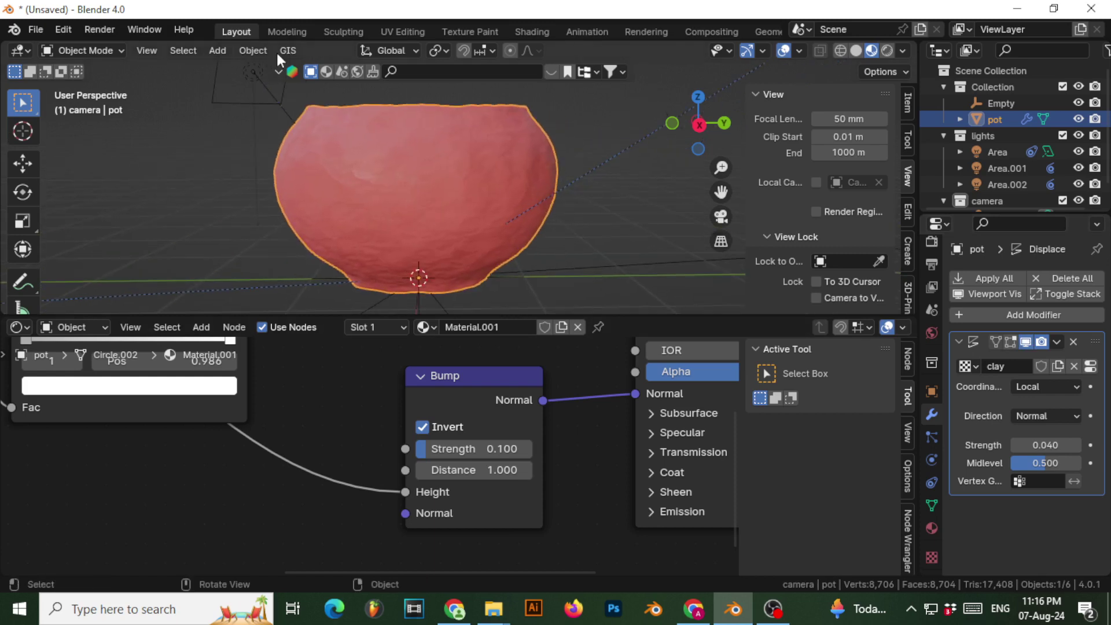
Step: Switch the viewport to rendered shading, render the image and examine the pot's surface imperfections in the render
click(888, 51)
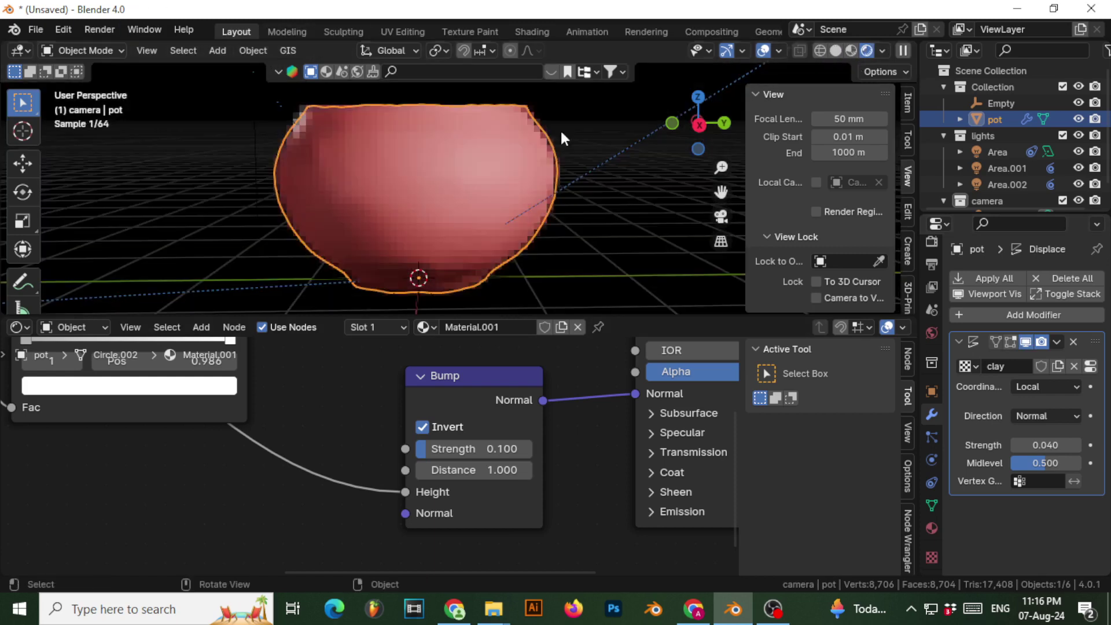
click(100, 29)
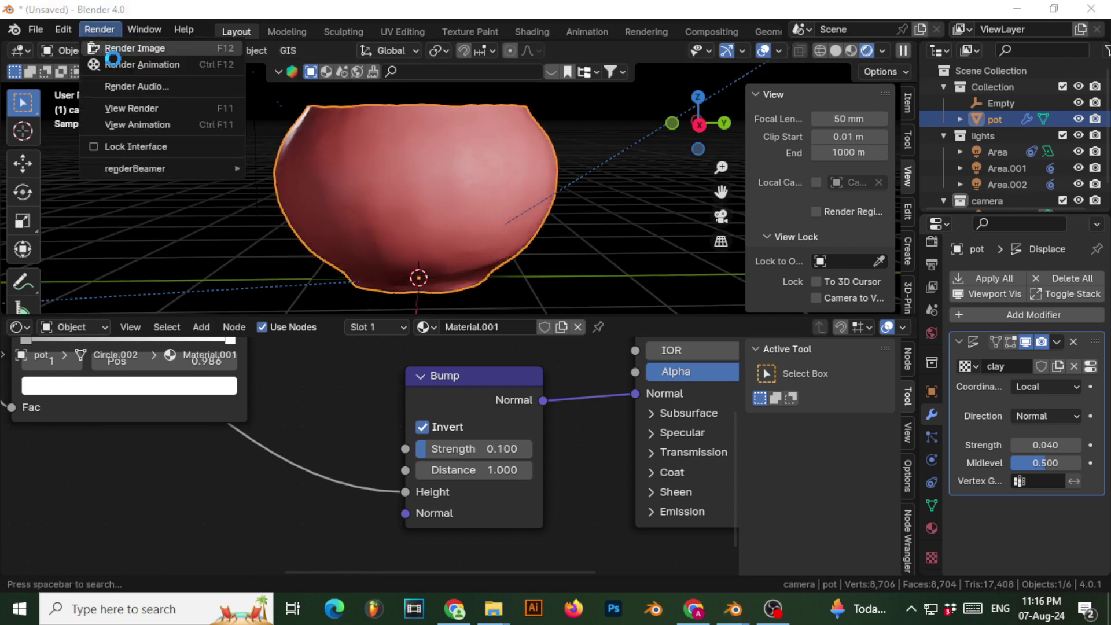
click(109, 50)
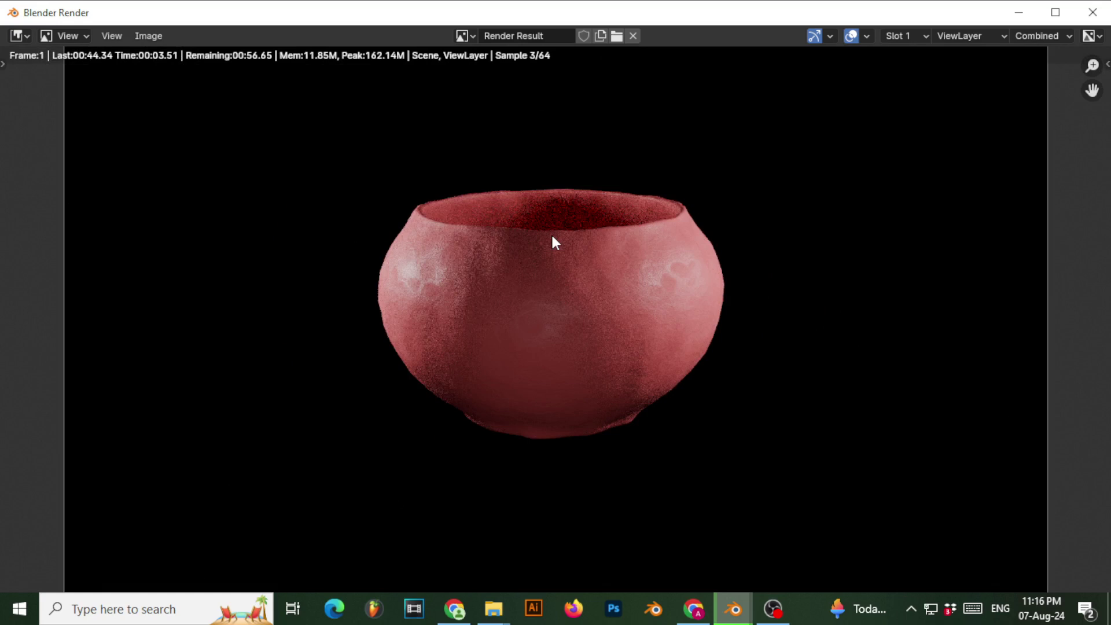
scroll(550, 233, up, 1)
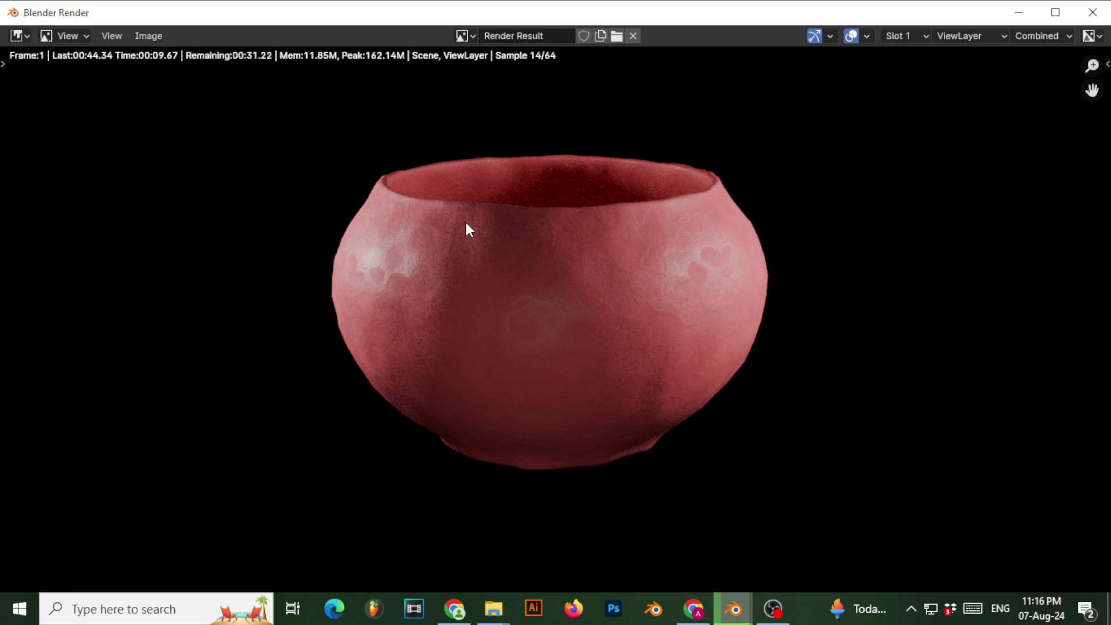
scroll(468, 222, up, 3)
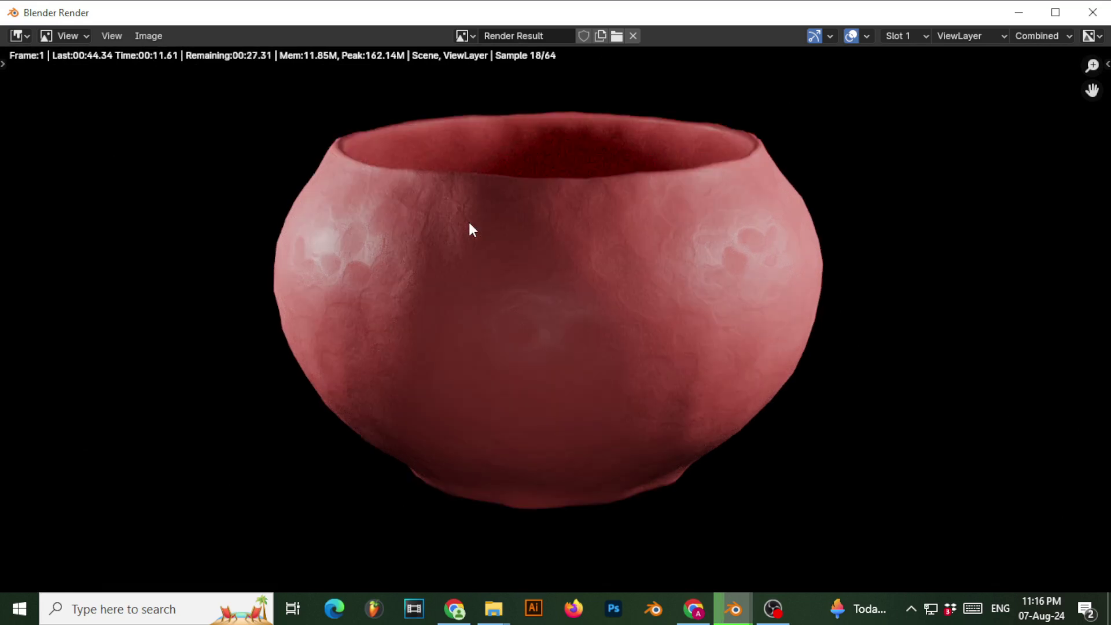
scroll(468, 221, down, 2)
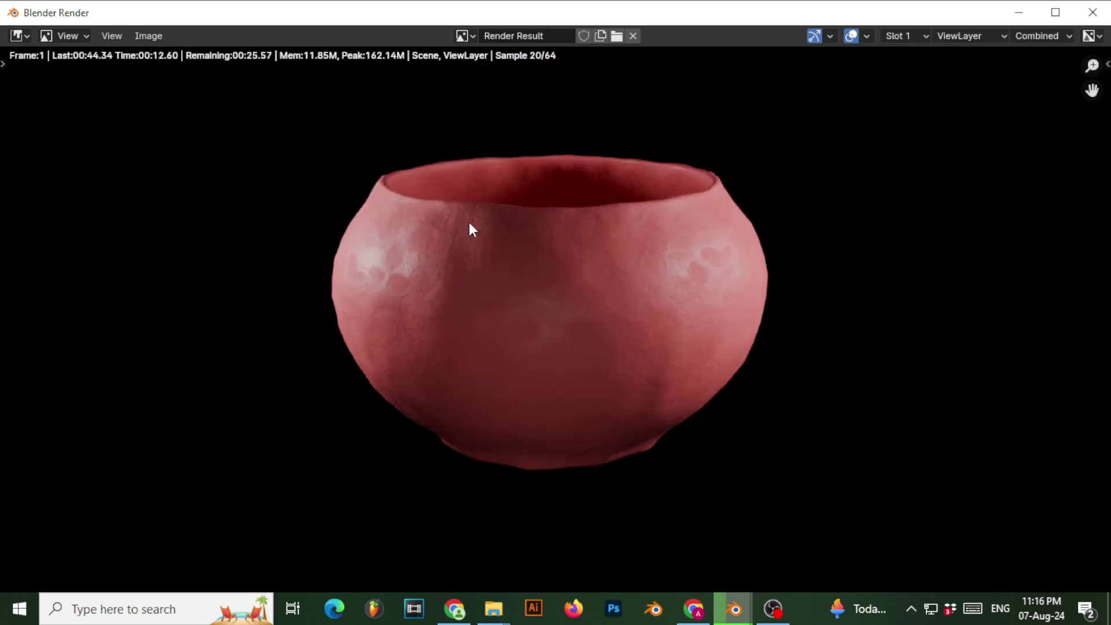